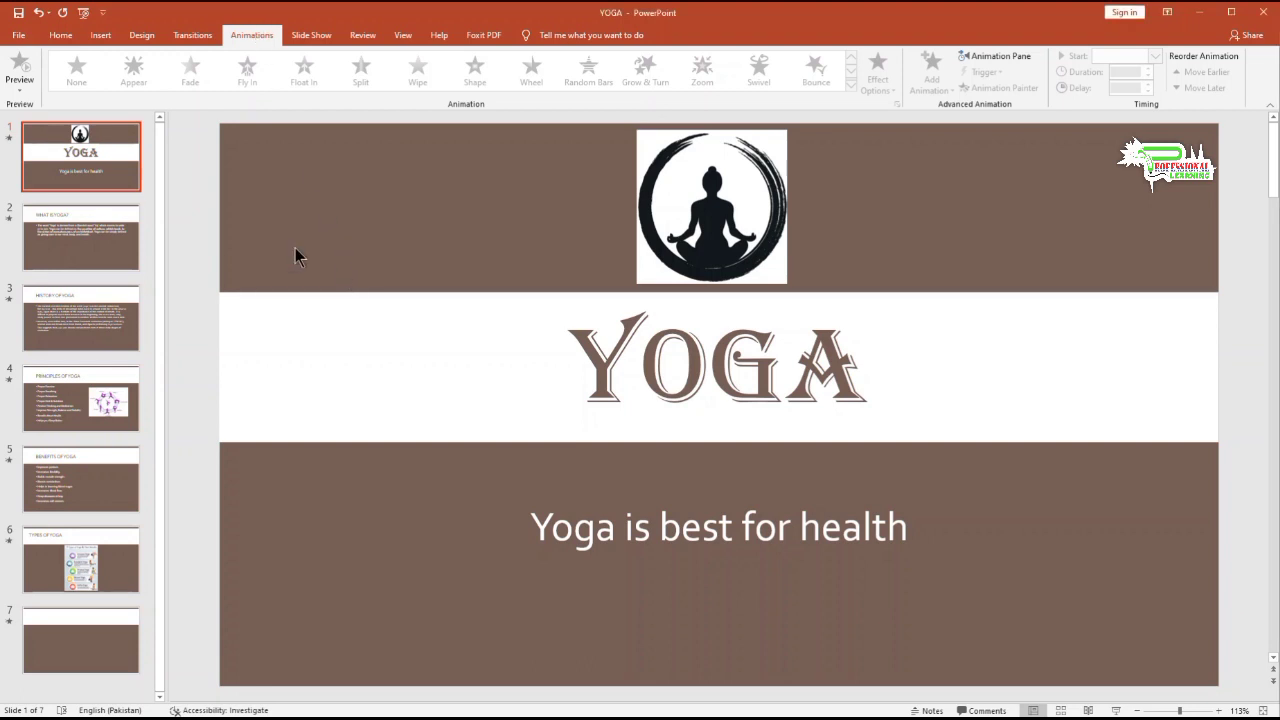
- Look over the WHAT IS YOGA? slide, then select the yoga picture on the title slide
{"action": "left_click", "coordinate": [91, 235]}
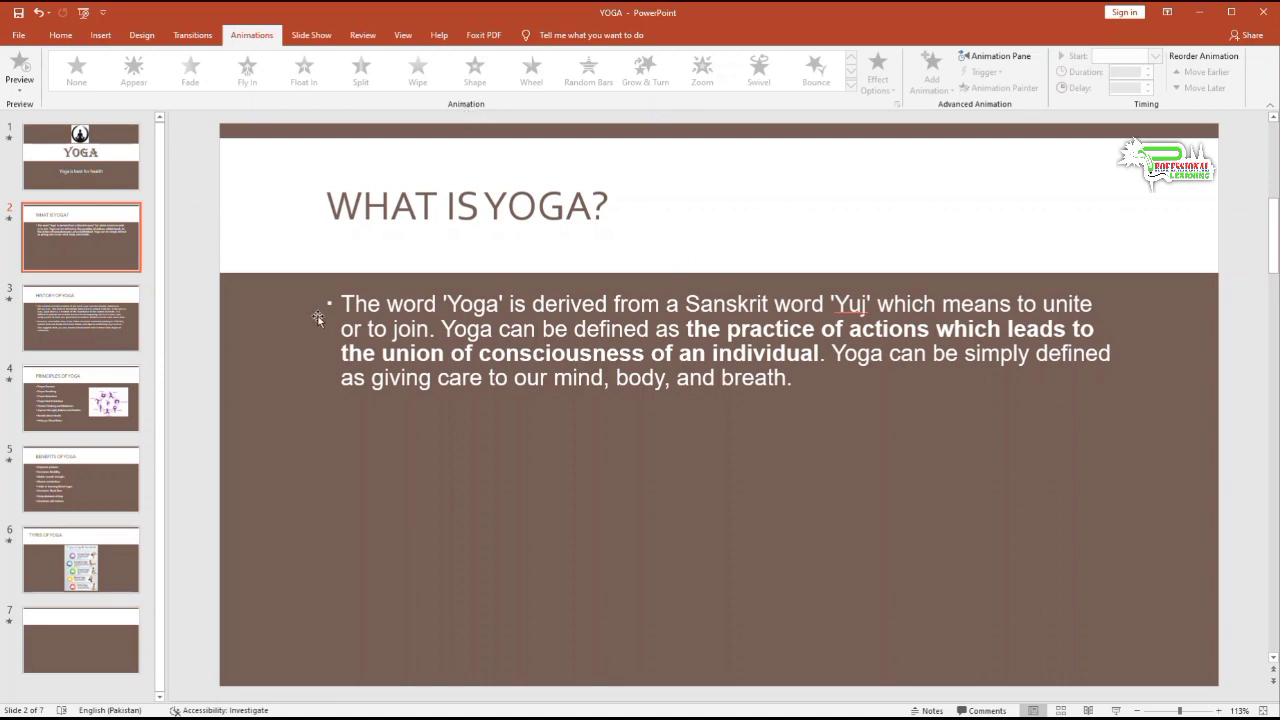
{"action": "left_click", "coordinate": [576, 318]}
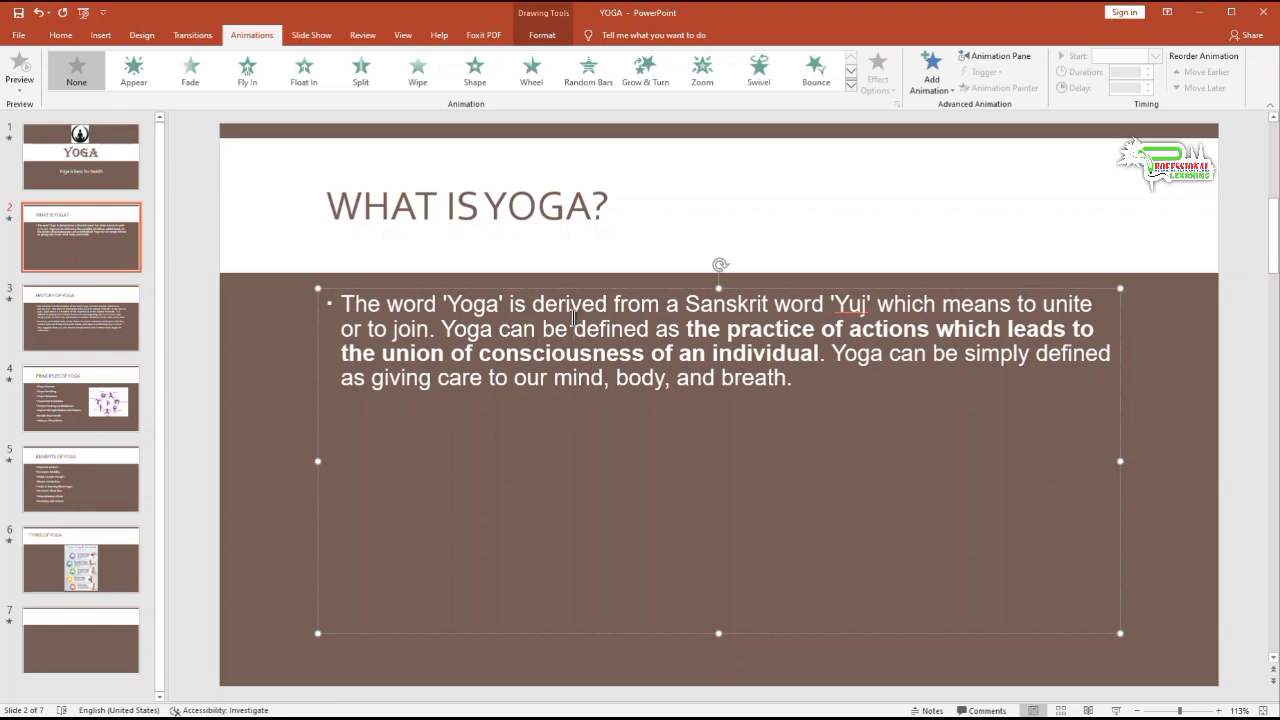
{"action": "left_click", "coordinate": [98, 155]}
{"action": "left_click", "coordinate": [620, 365]}
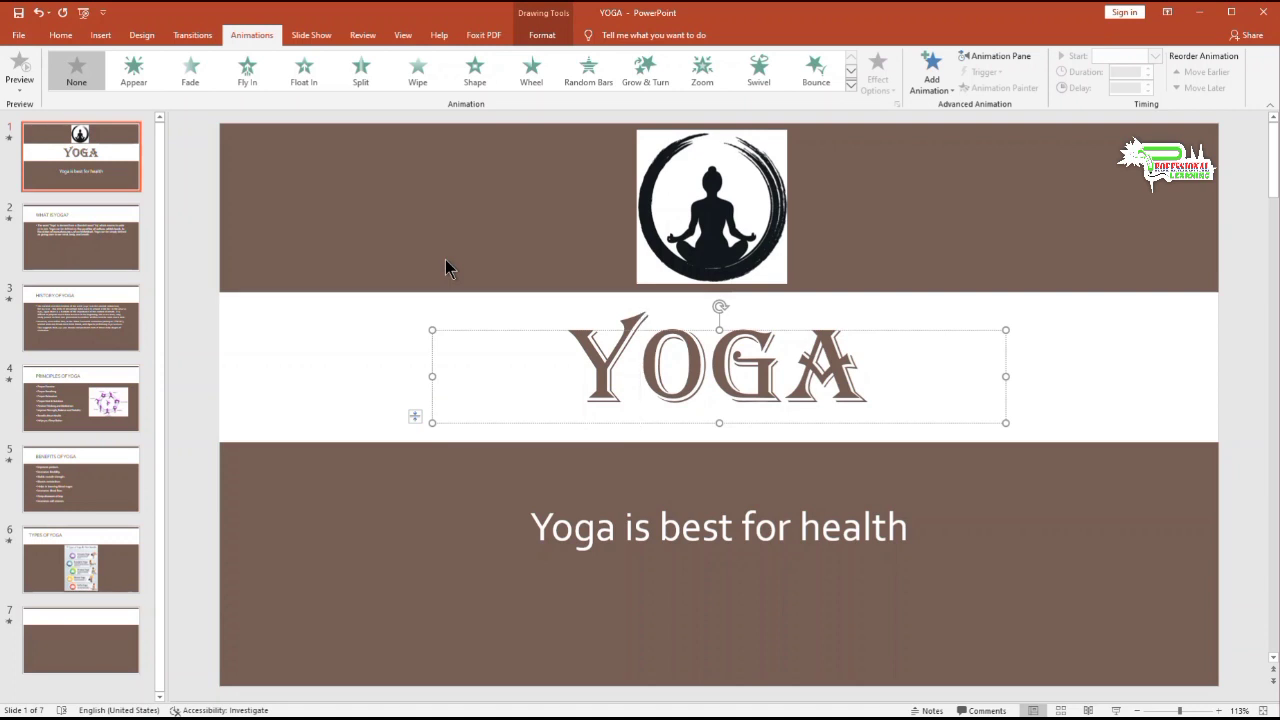
{"action": "left_click", "coordinate": [720, 262]}
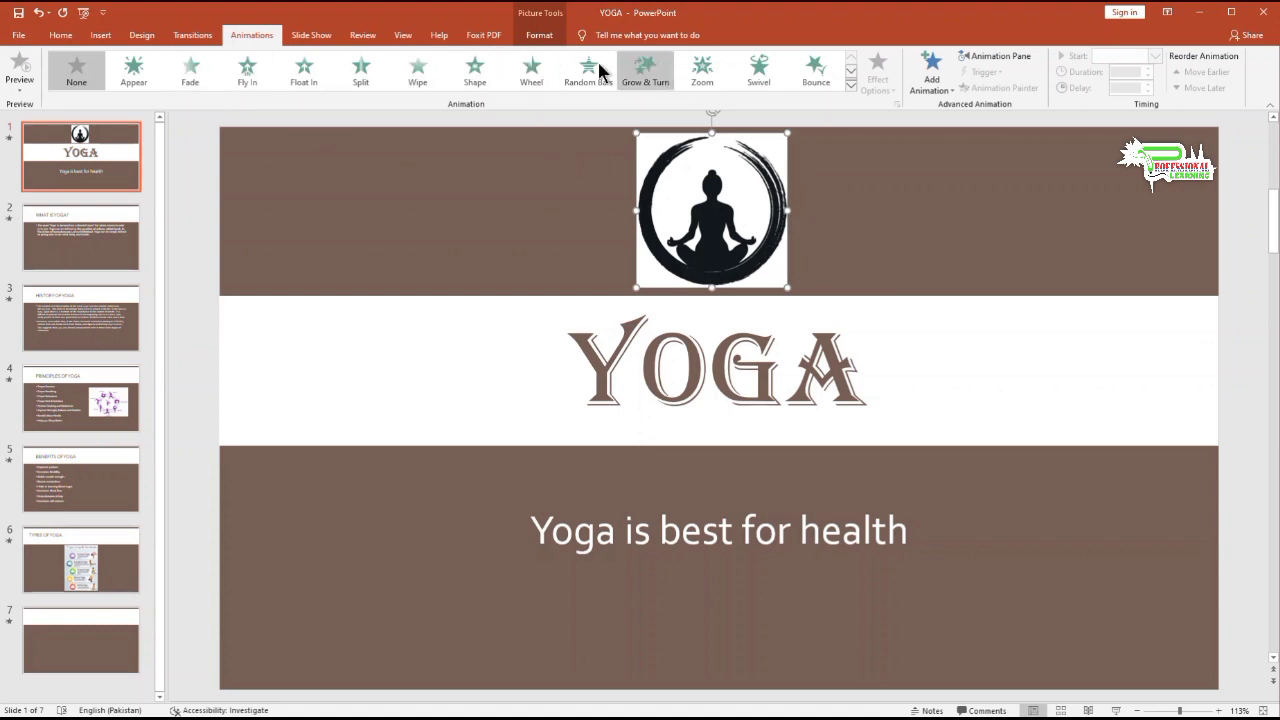
- Browse the full effects list and apply the Fly In entrance to the yoga picture
{"action": "left_click", "coordinate": [850, 84]}
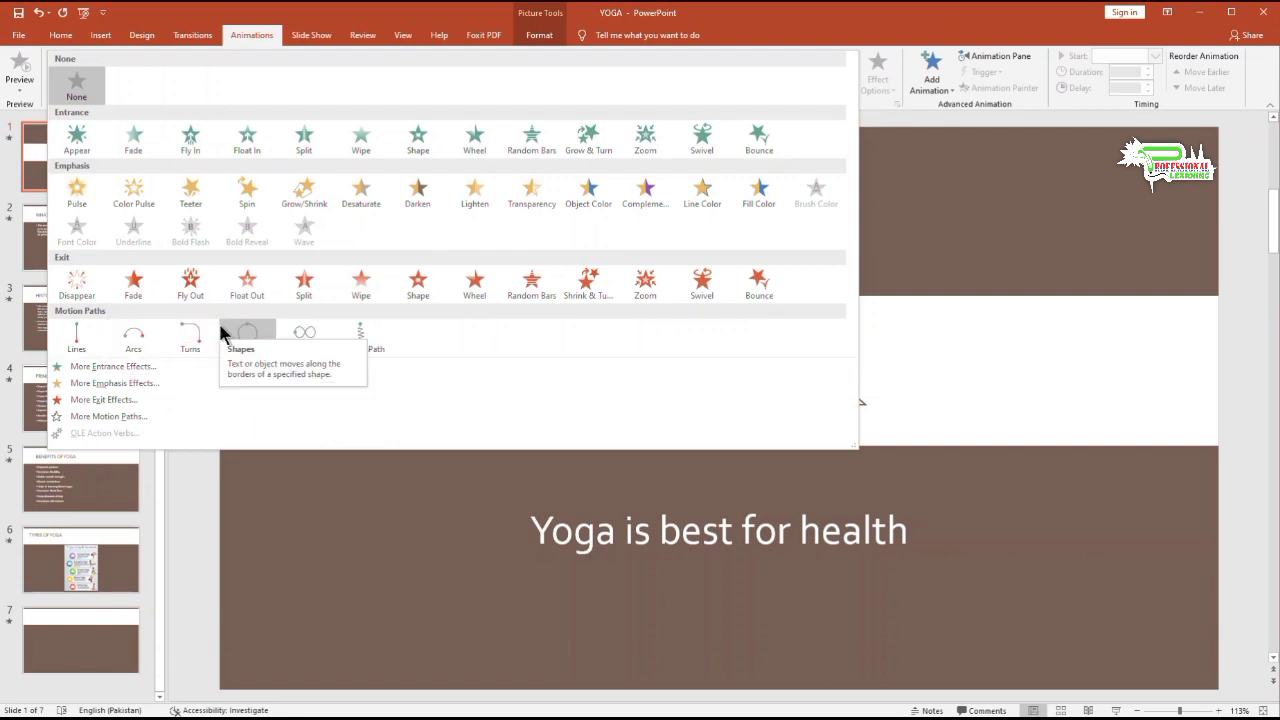
{"action": "left_click", "coordinate": [590, 487]}
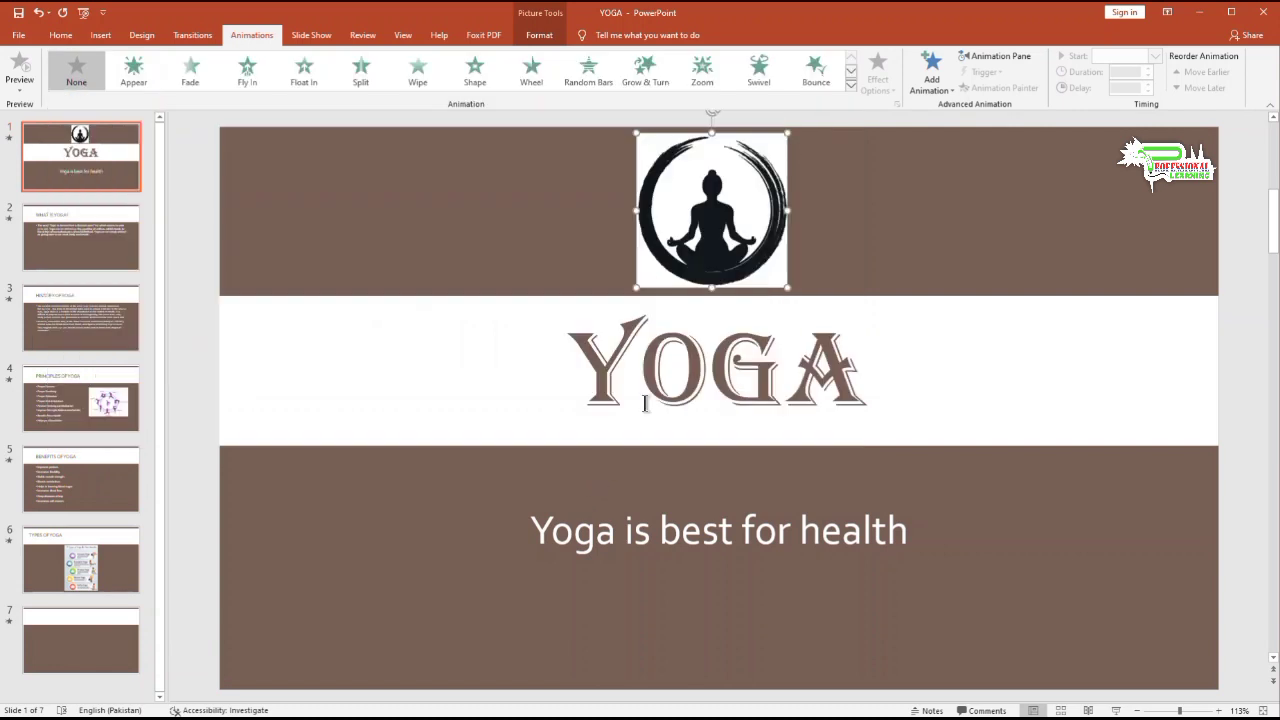
{"action": "left_click", "coordinate": [850, 74]}
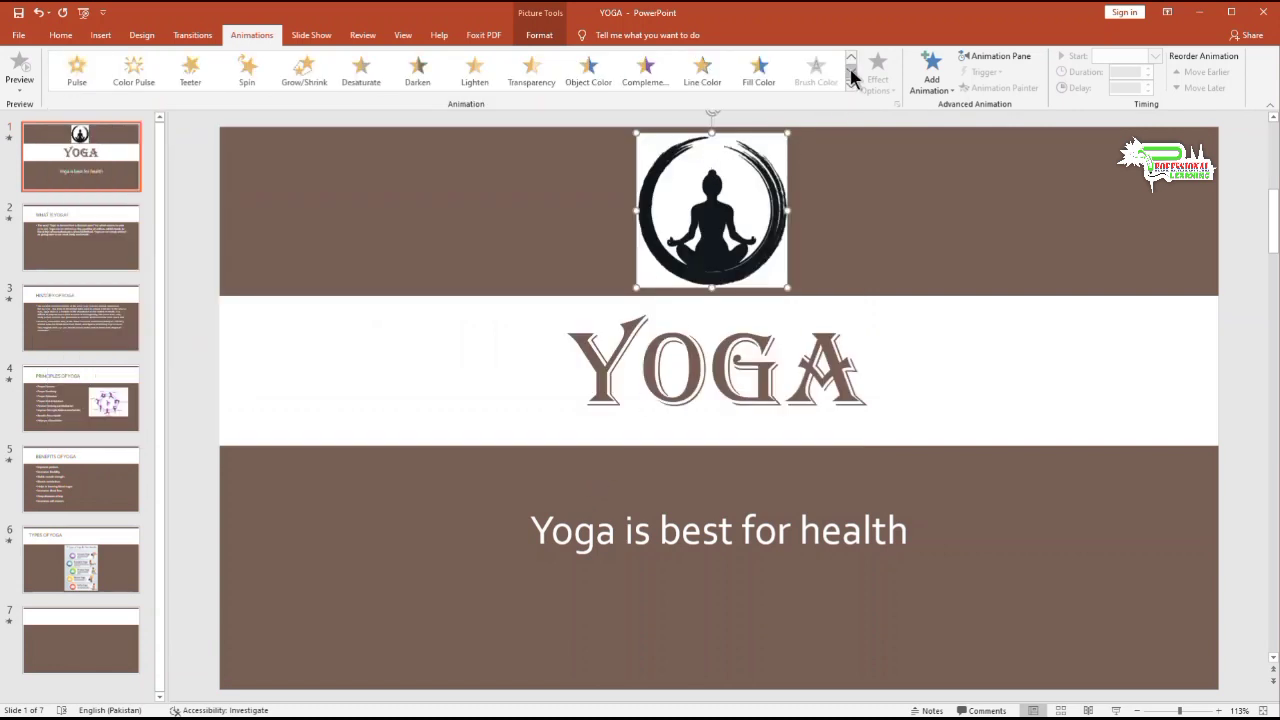
{"action": "left_click", "coordinate": [850, 58]}
{"action": "left_click", "coordinate": [846, 84]}
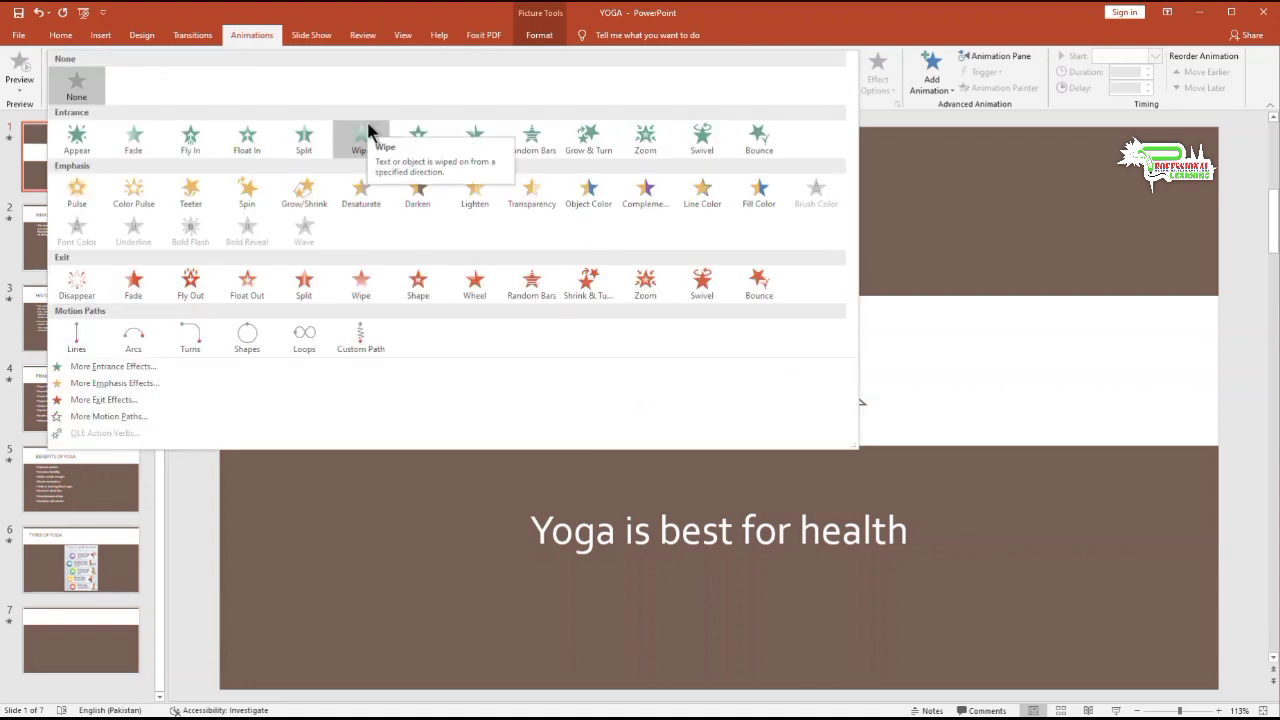
{"action": "left_click", "coordinate": [188, 145]}
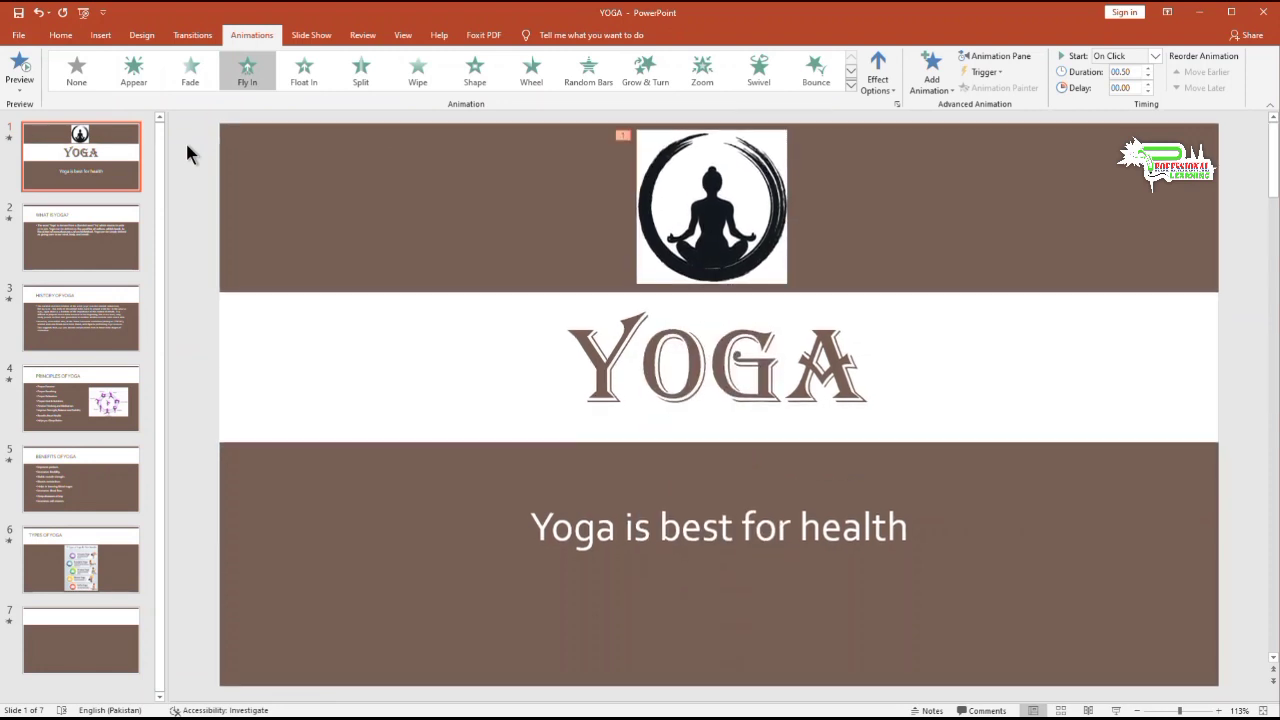
- Preview the fly-in, then set its direction to From Top-Right after trying From Left
{"action": "left_click", "coordinate": [24, 78]}
{"action": "left_click", "coordinate": [886, 100]}
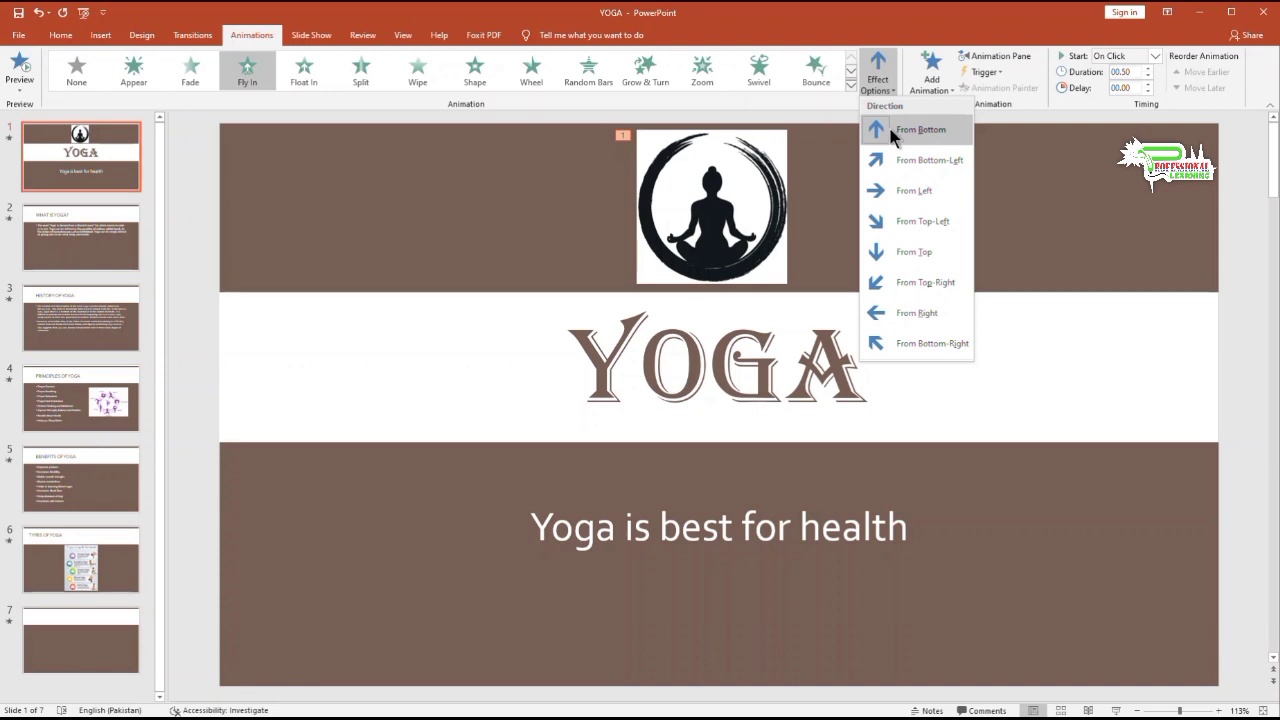
{"action": "left_click", "coordinate": [899, 194]}
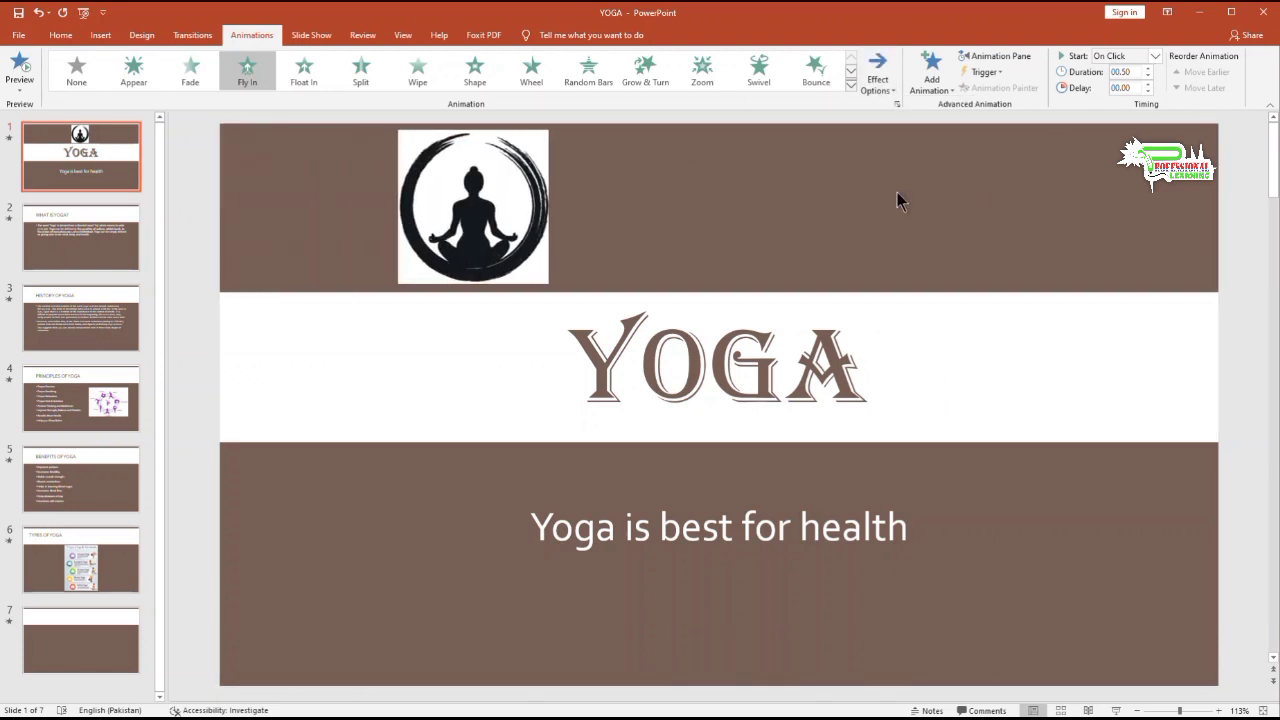
{"action": "left_click", "coordinate": [887, 90]}
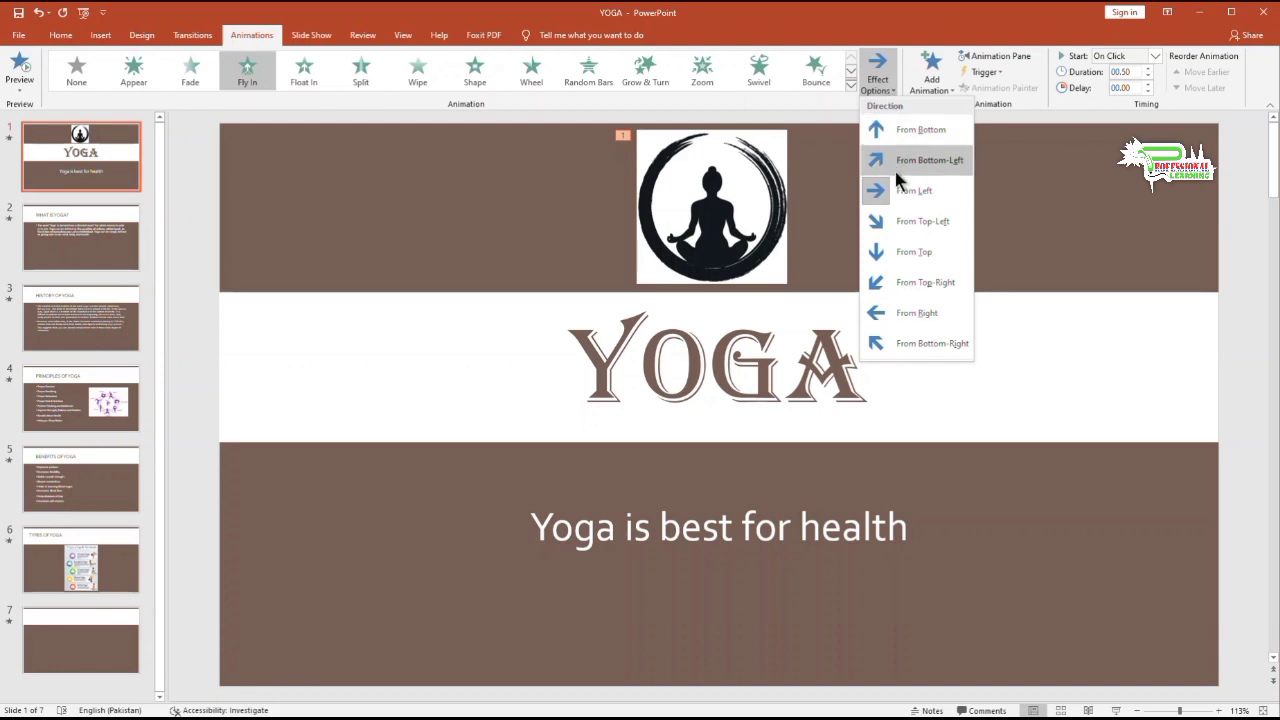
{"action": "left_click", "coordinate": [907, 288]}
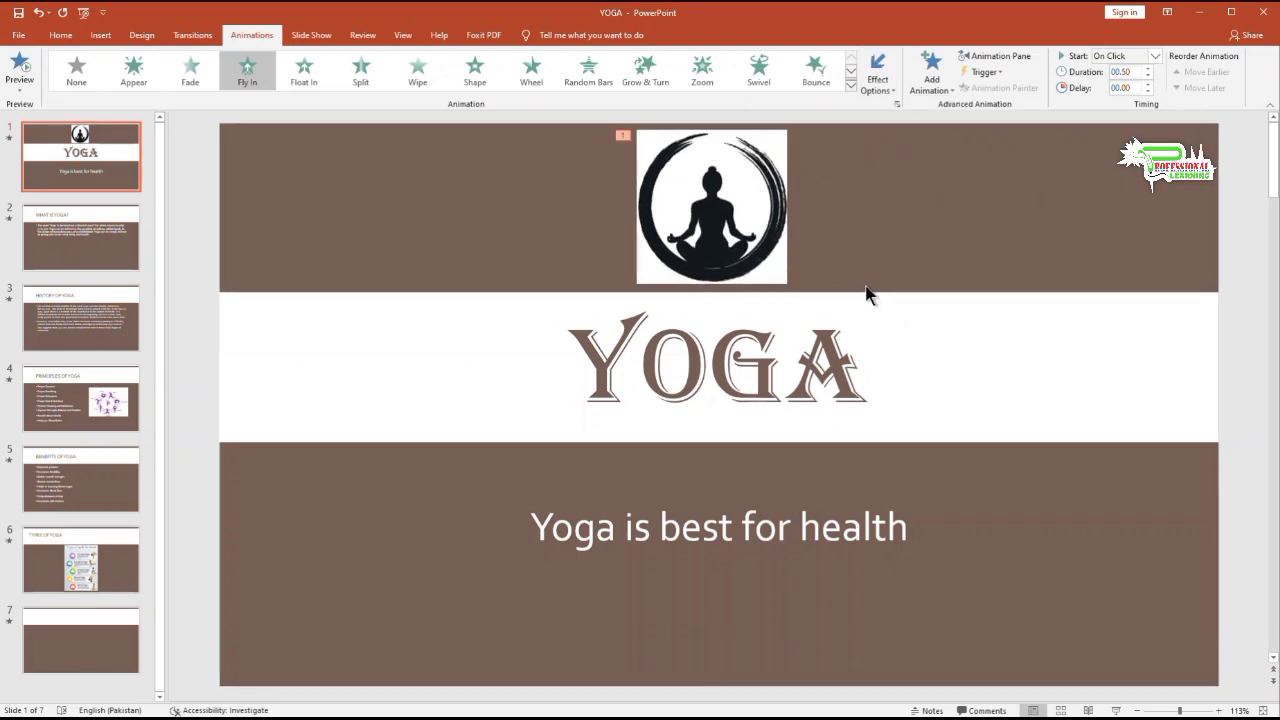
- Raise the fly-in duration from 00.50 toward 3 seconds
{"action": "left_click", "coordinate": [1147, 68]}
{"action": "left_click", "coordinate": [1147, 68]}
{"action": "double_click", "coordinate": [1147, 68]}
{"action": "left_click", "coordinate": [1147, 68]}
{"action": "left_click", "coordinate": [1147, 68]}
{"action": "double_click", "coordinate": [1147, 68]}
{"action": "left_click", "coordinate": [1147, 68]}
{"action": "left_click", "coordinate": [1008, 187]}
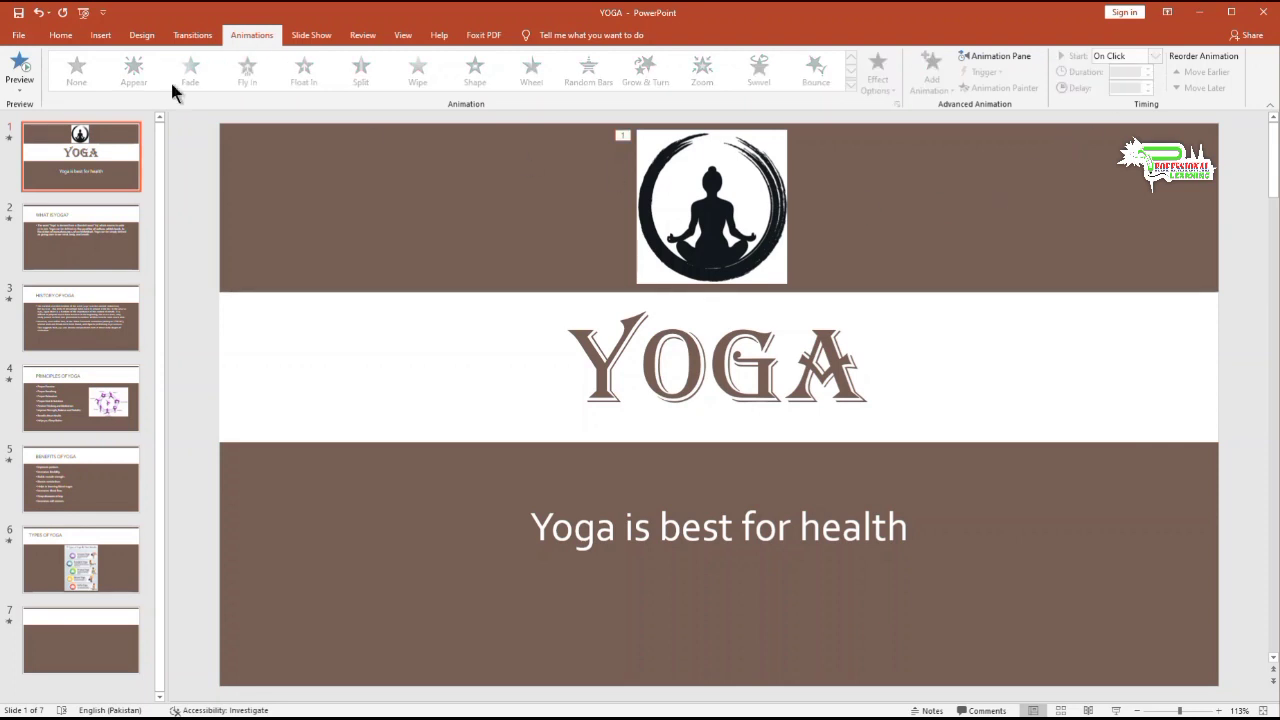
- Give the yoga picture's fly-in a 01.25 delay and preview the result
{"action": "left_click", "coordinate": [12, 76]}
{"action": "left_click", "coordinate": [730, 230]}
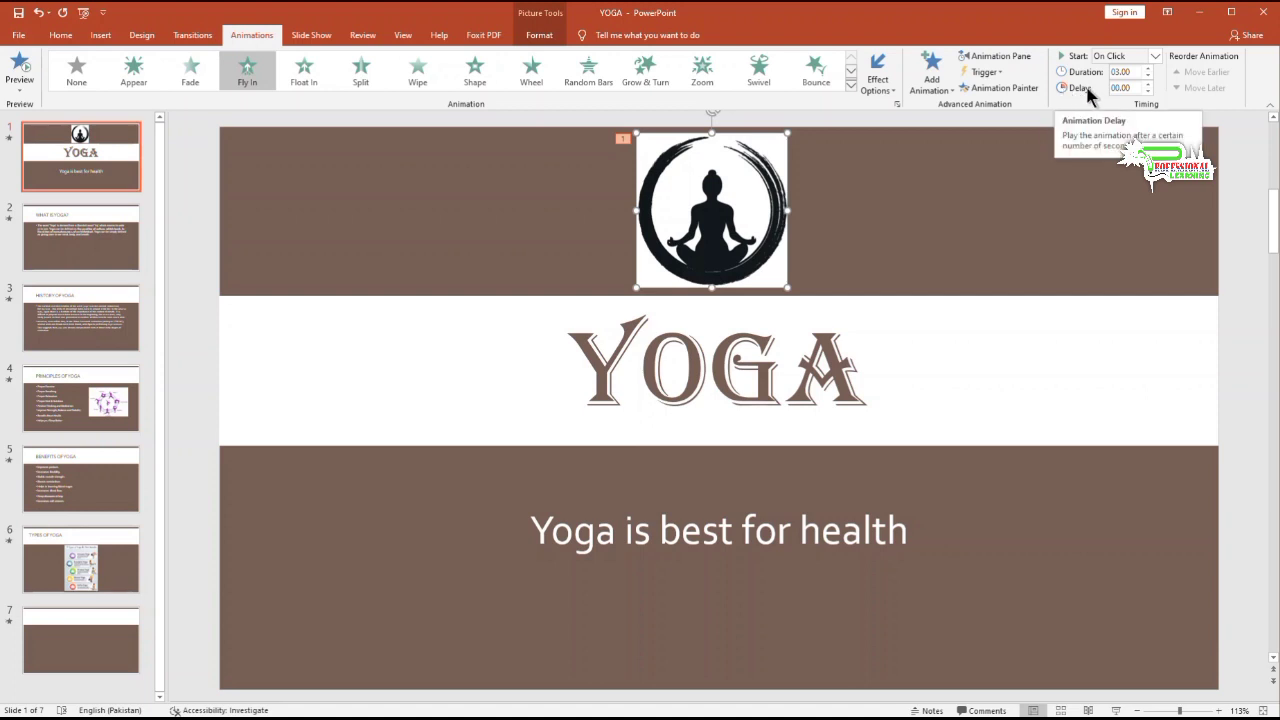
{"action": "left_click", "coordinate": [1147, 84]}
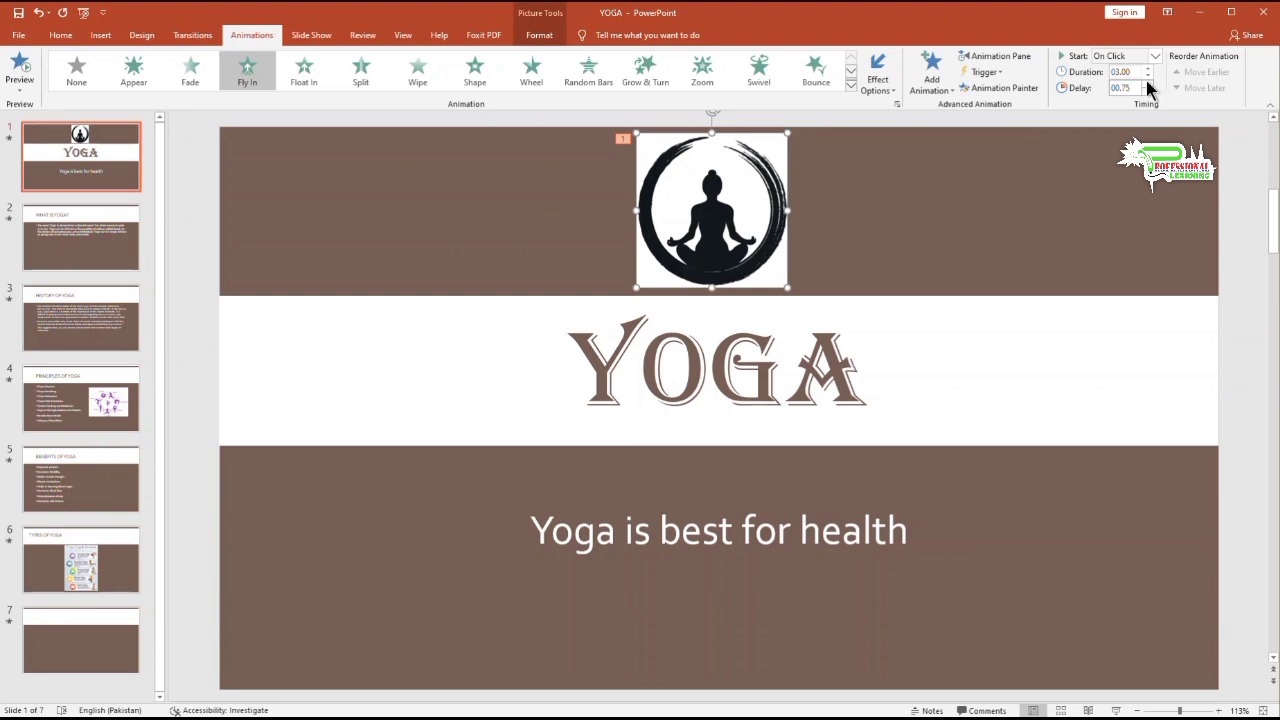
{"action": "left_click", "coordinate": [1147, 84]}
{"action": "left_click", "coordinate": [20, 70]}
{"action": "left_click", "coordinate": [903, 240]}
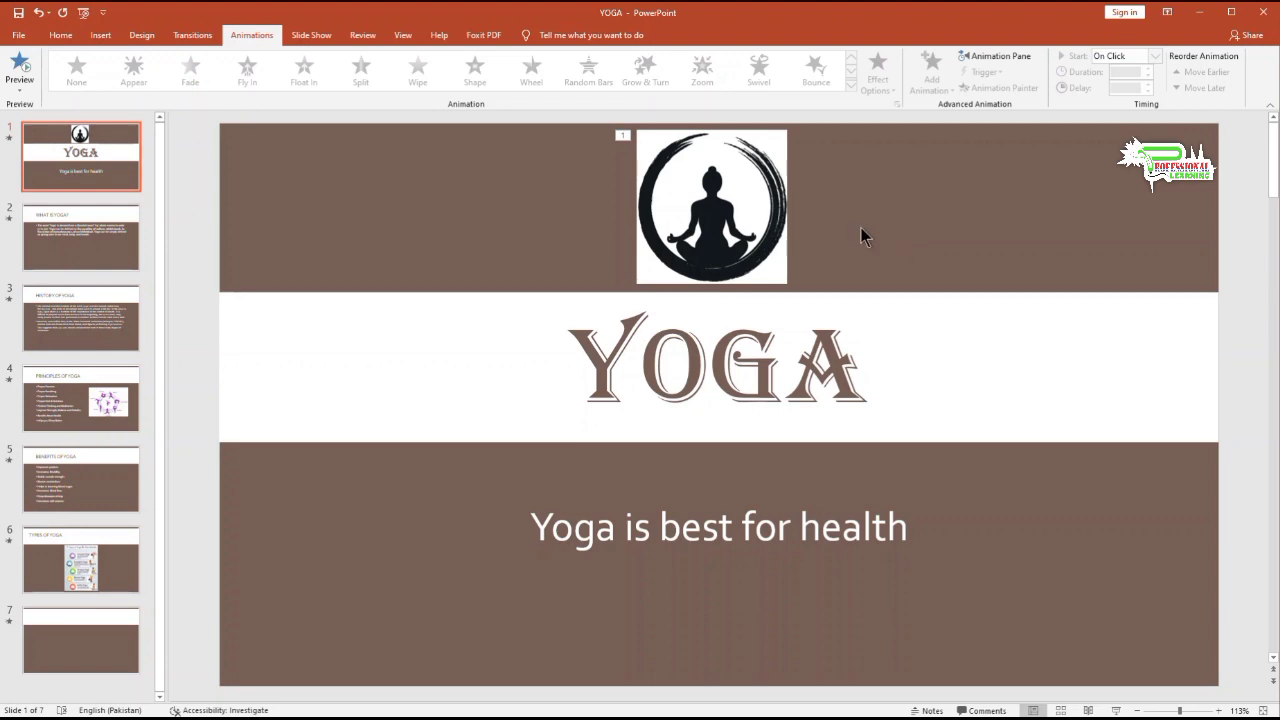
{"action": "key", "text": "F5"}
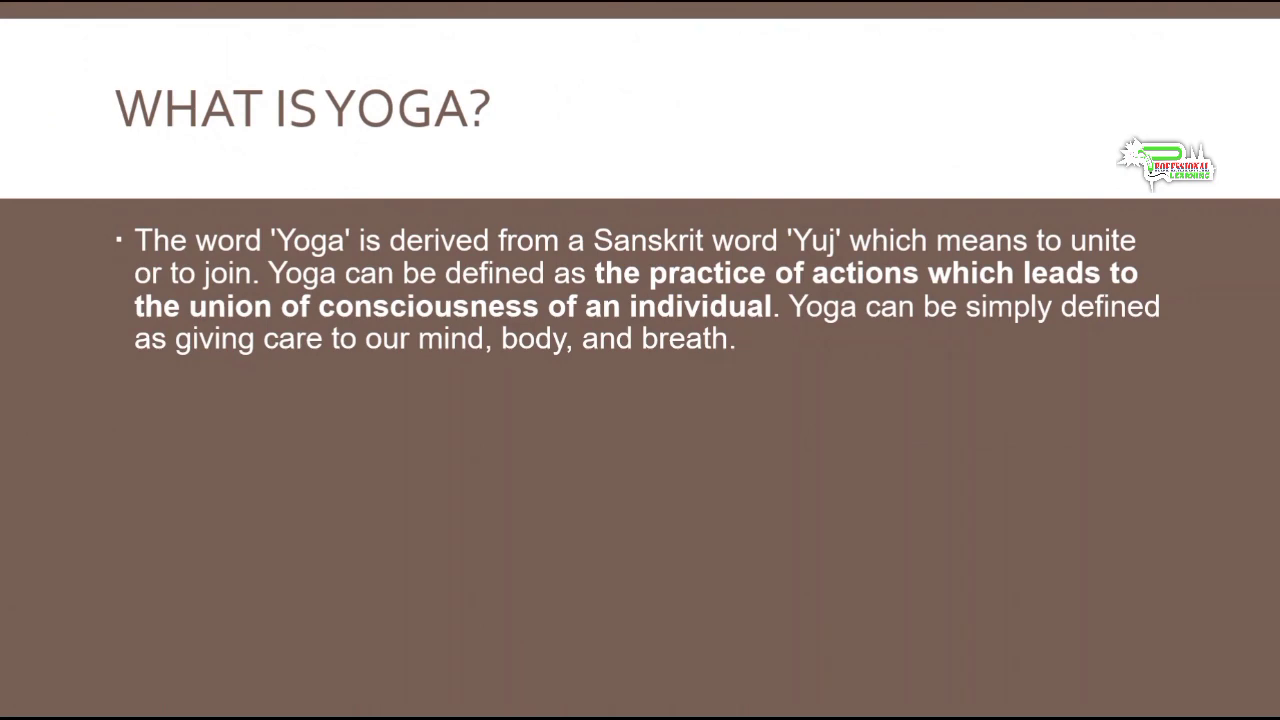
{"action": "key", "text": "Escape"}
{"action": "left_click", "coordinate": [122, 153]}
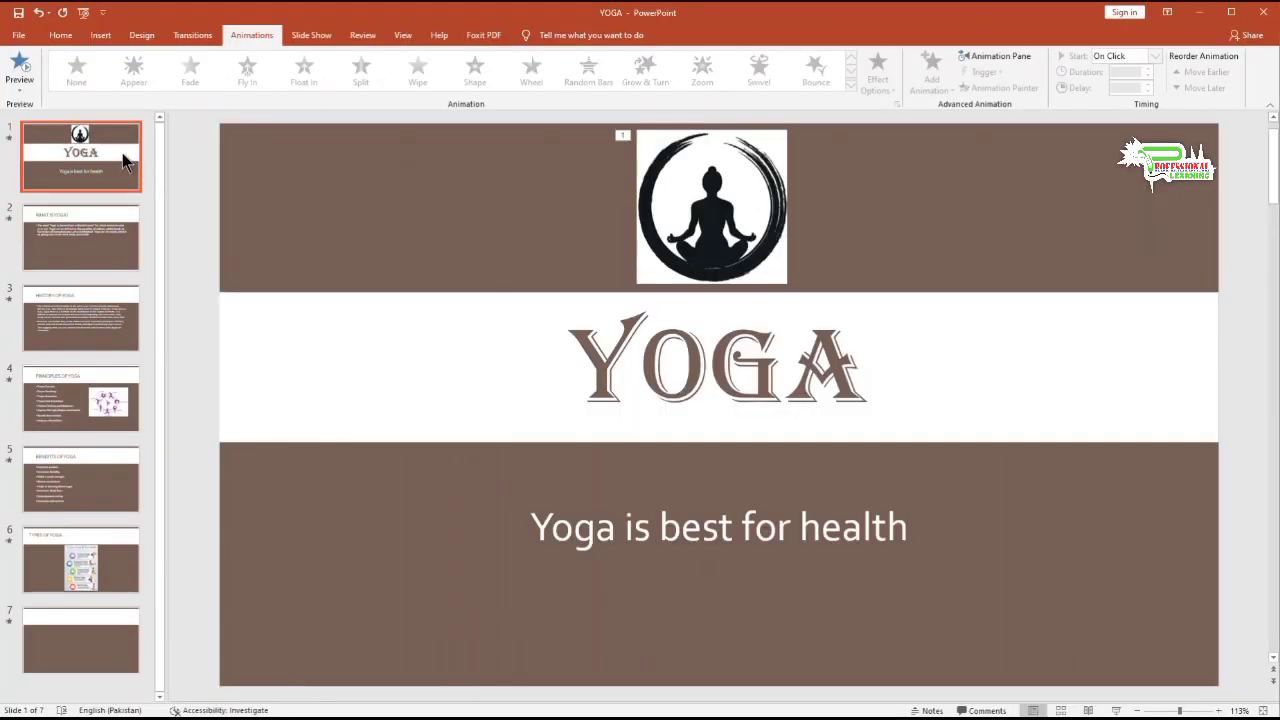
- Apply a Shape entrance to the YOGA title, set duration to 01.25, and preview
{"action": "left_click", "coordinate": [724, 352]}
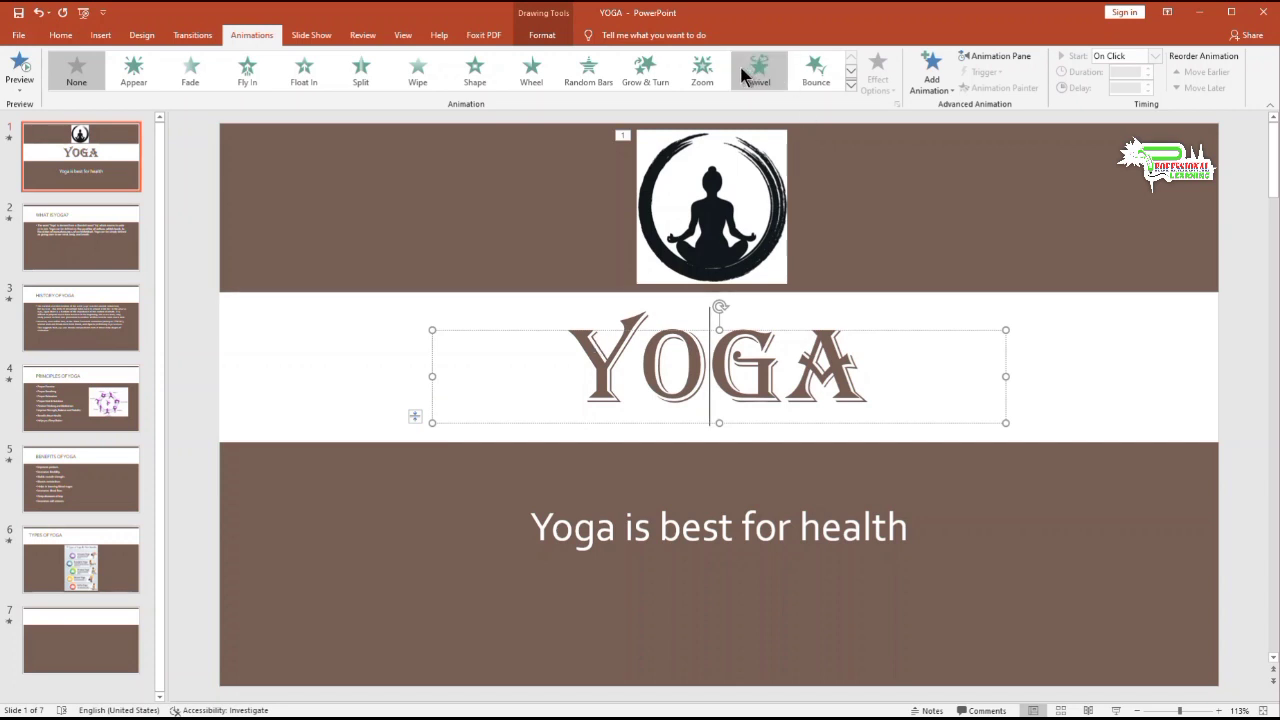
{"action": "left_click", "coordinate": [477, 79]}
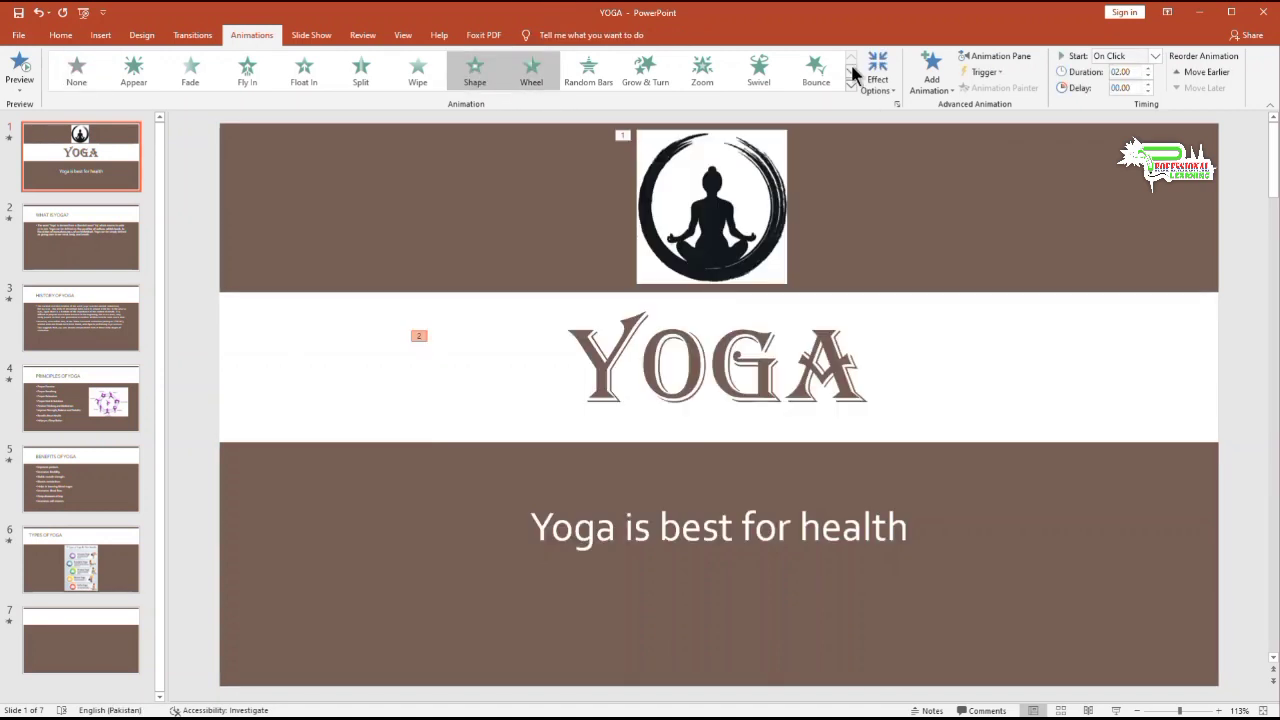
{"action": "left_click", "coordinate": [1148, 77]}
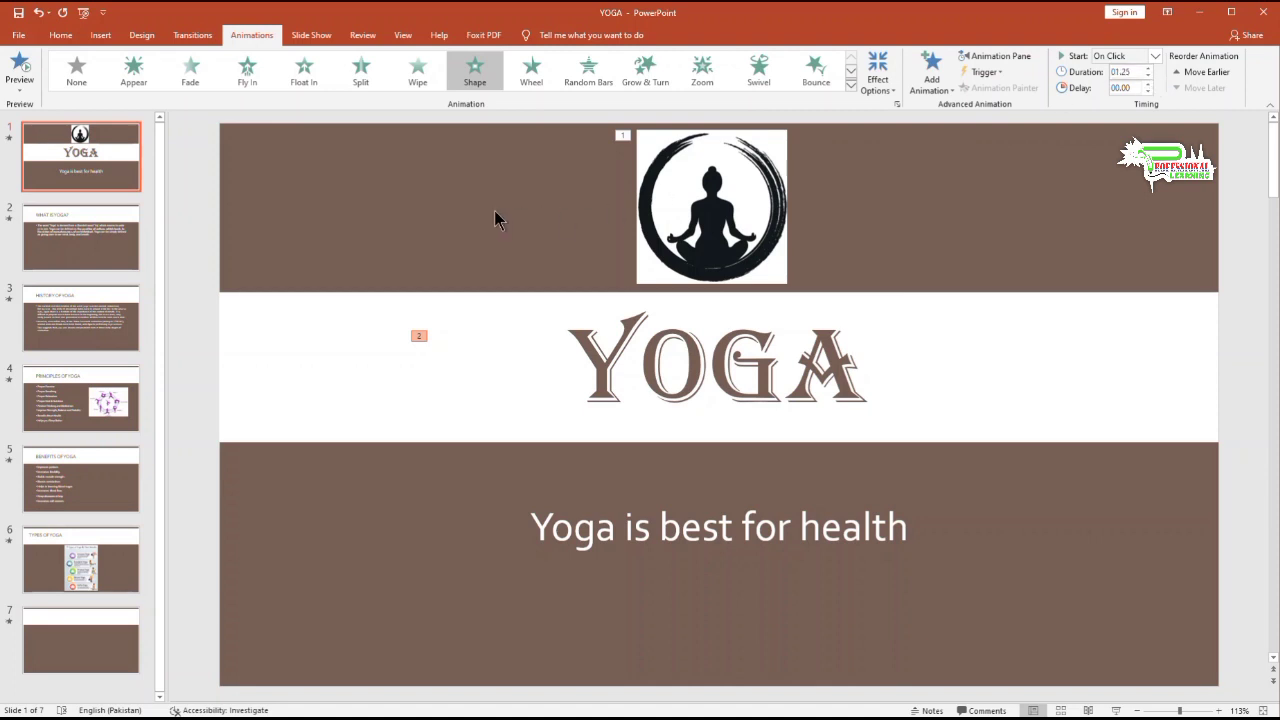
{"action": "left_click", "coordinate": [19, 66]}
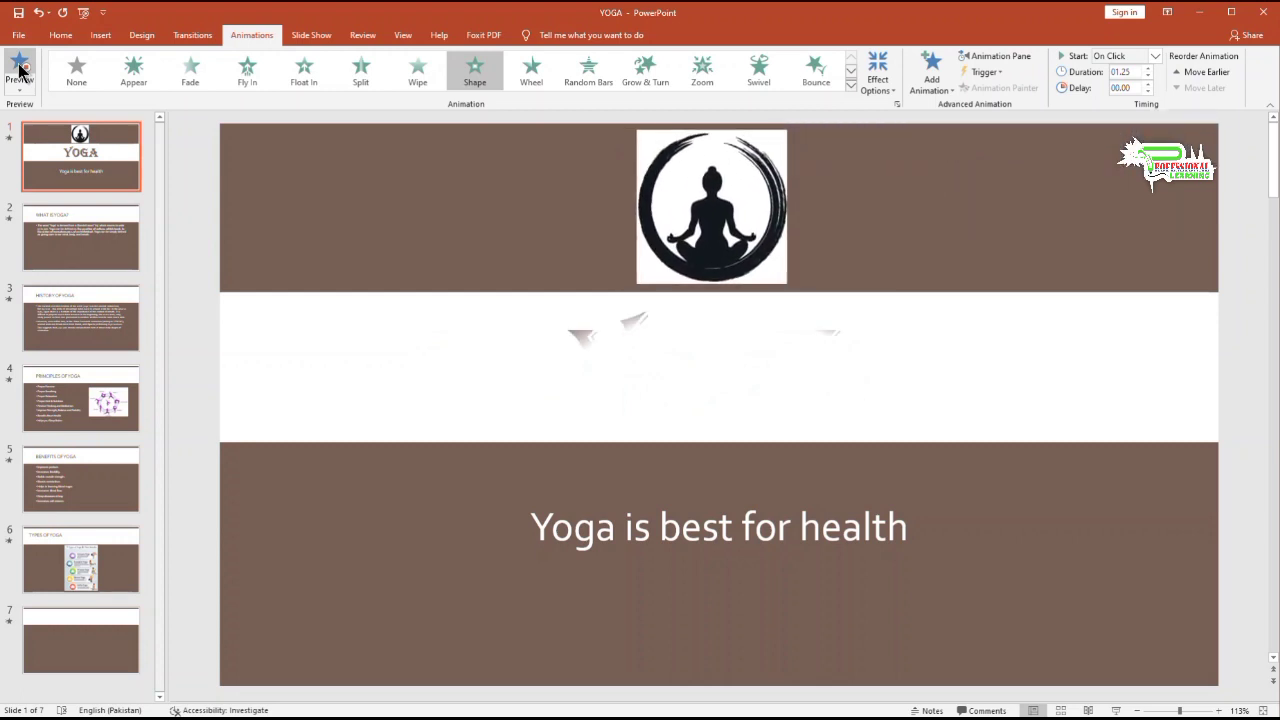
{"action": "left_click", "coordinate": [760, 532]}
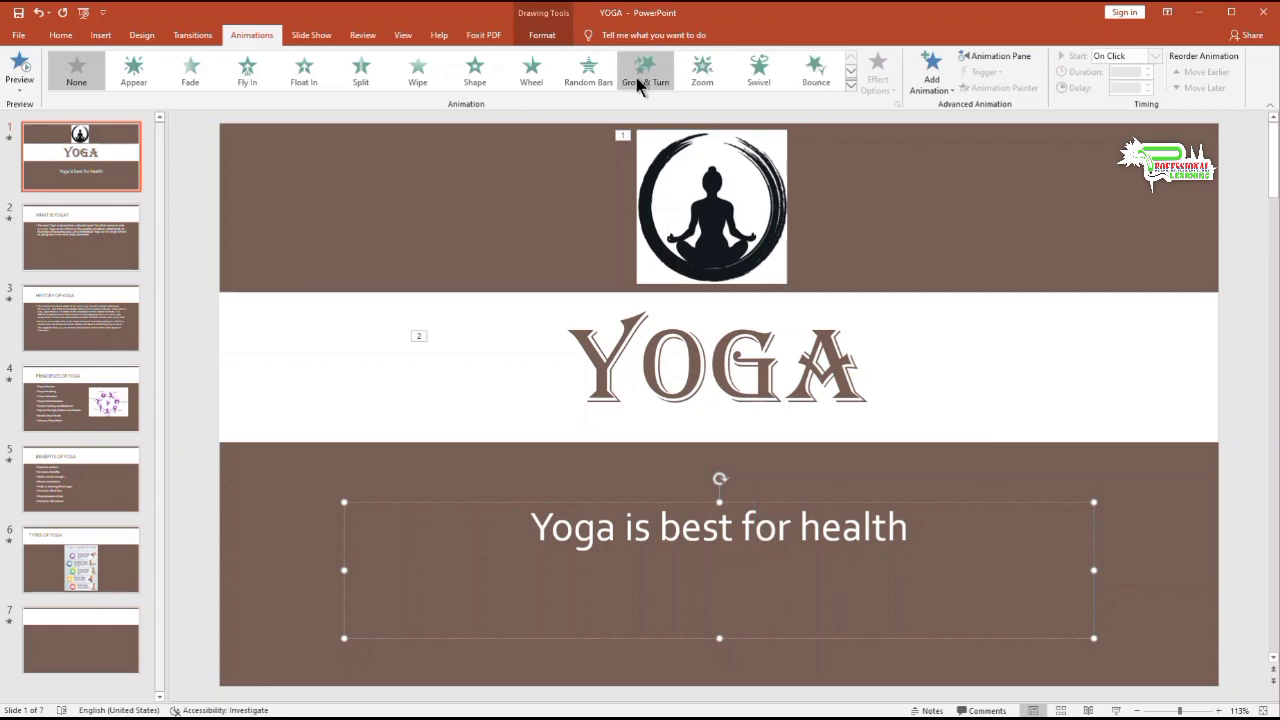
- Give the subtitle 'Yoga is best for health' a Zoom entrance and set the picture's fly-in to 02.25
{"action": "left_click", "coordinate": [720, 80]}
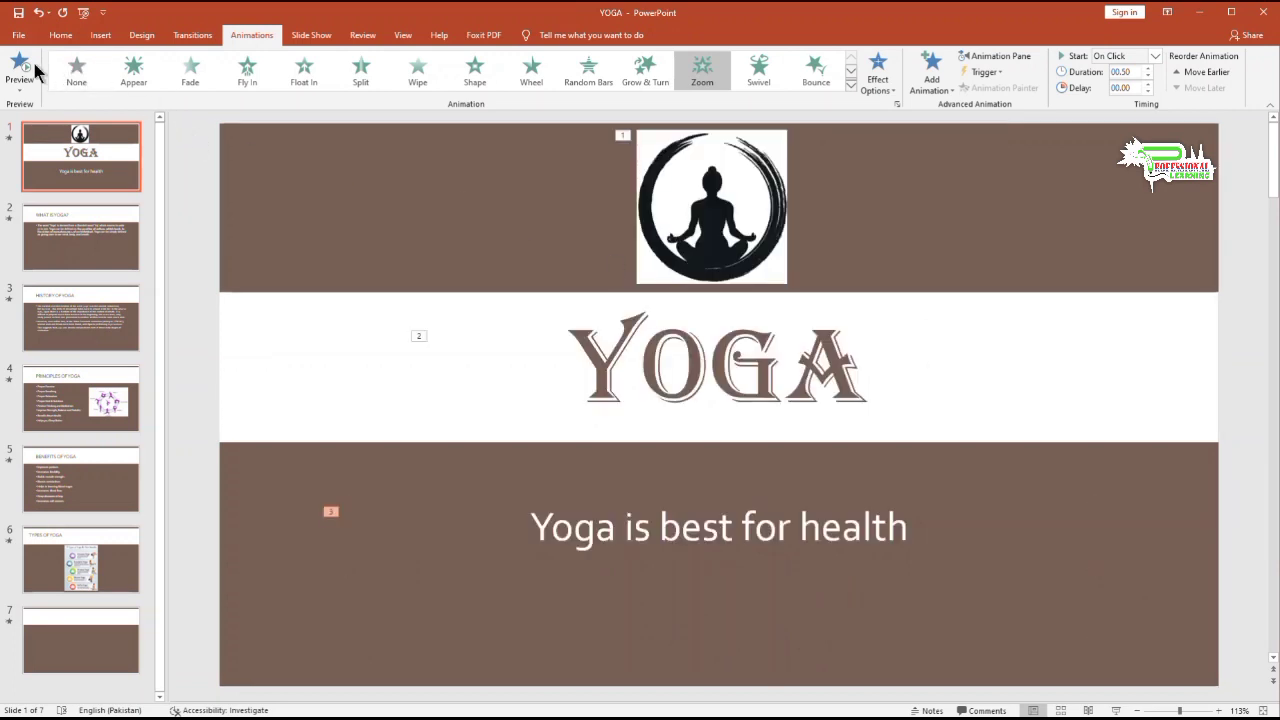
{"action": "left_click", "coordinate": [21, 70]}
{"action": "left_click", "coordinate": [712, 207]}
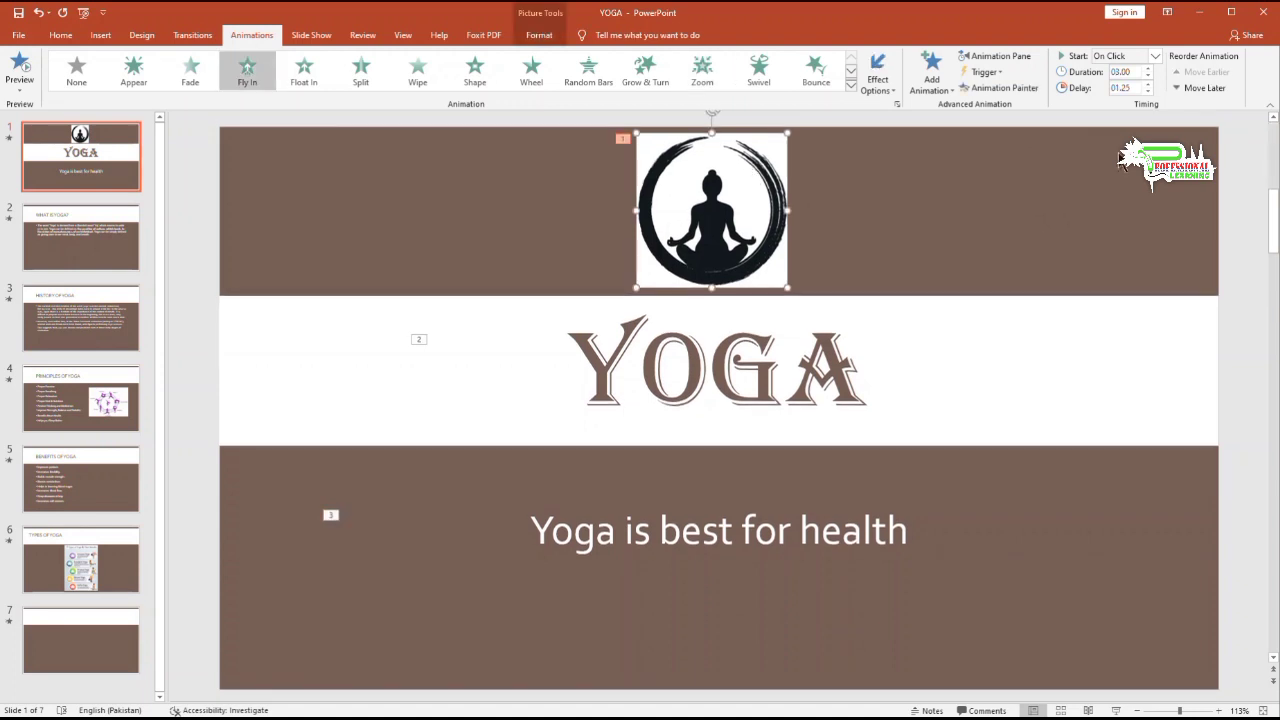
{"action": "left_click", "coordinate": [1147, 76]}
{"action": "left_click", "coordinate": [1078, 160]}
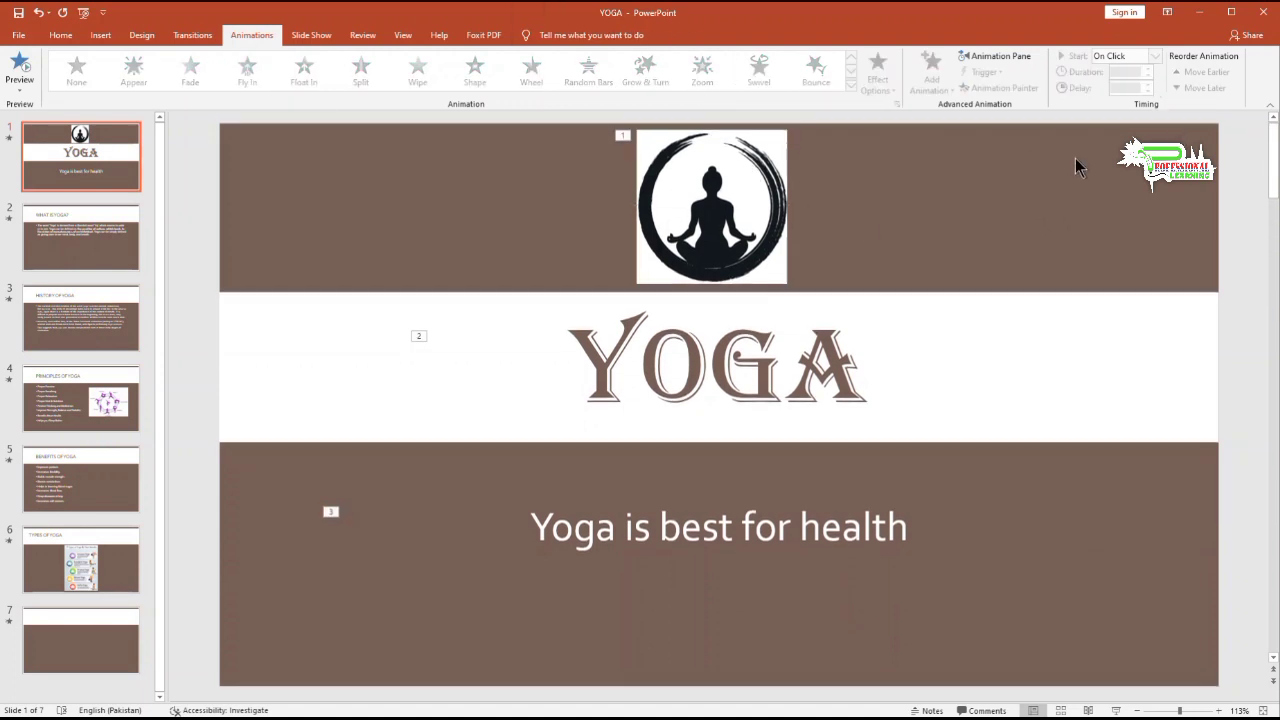
- On slide 2, try Zoom and Wheel on the WHAT IS YOGA? title, then settle on Pulse emphasis
{"action": "left_click", "coordinate": [55, 240]}
{"action": "left_click", "coordinate": [512, 208]}
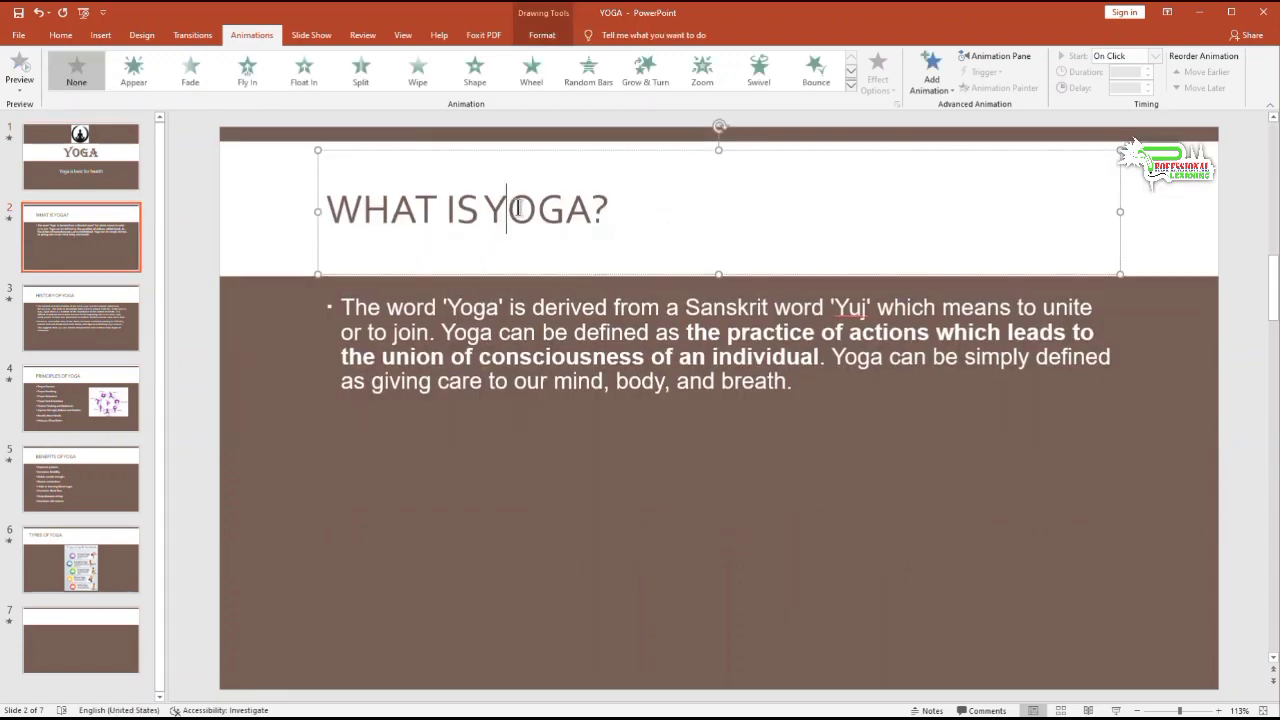
{"action": "left_click", "coordinate": [587, 155]}
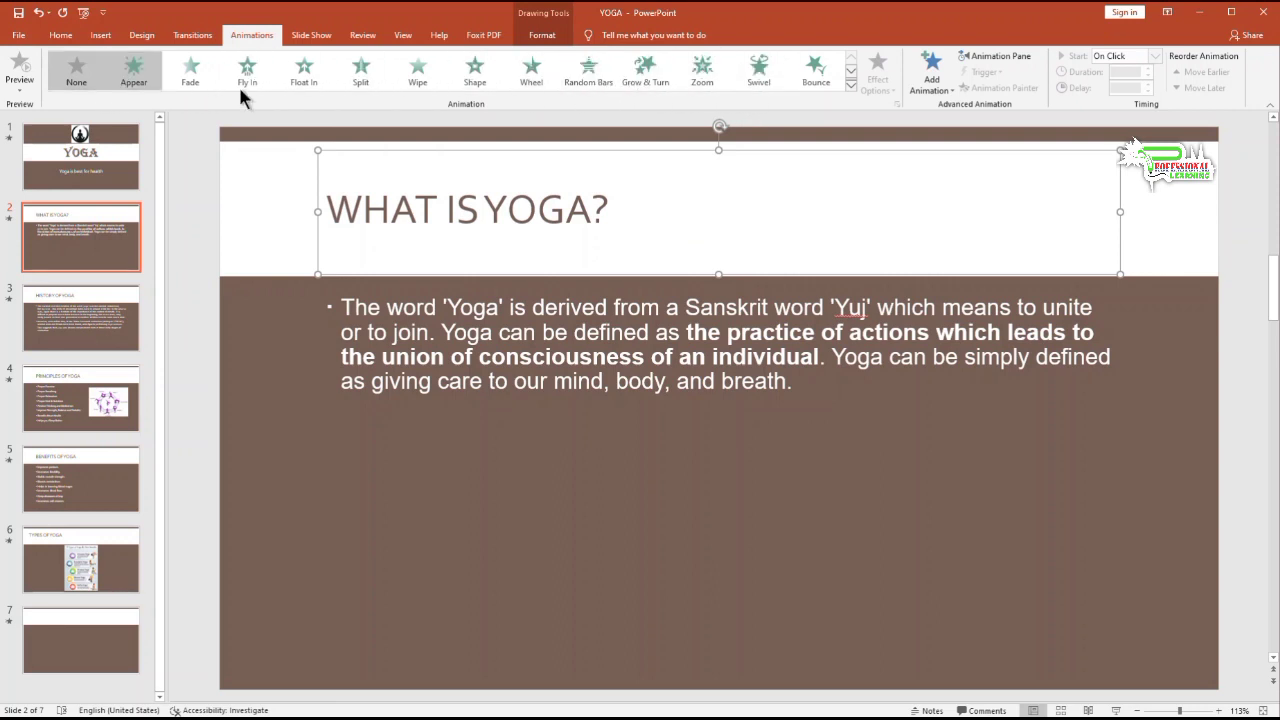
{"action": "left_click", "coordinate": [851, 84]}
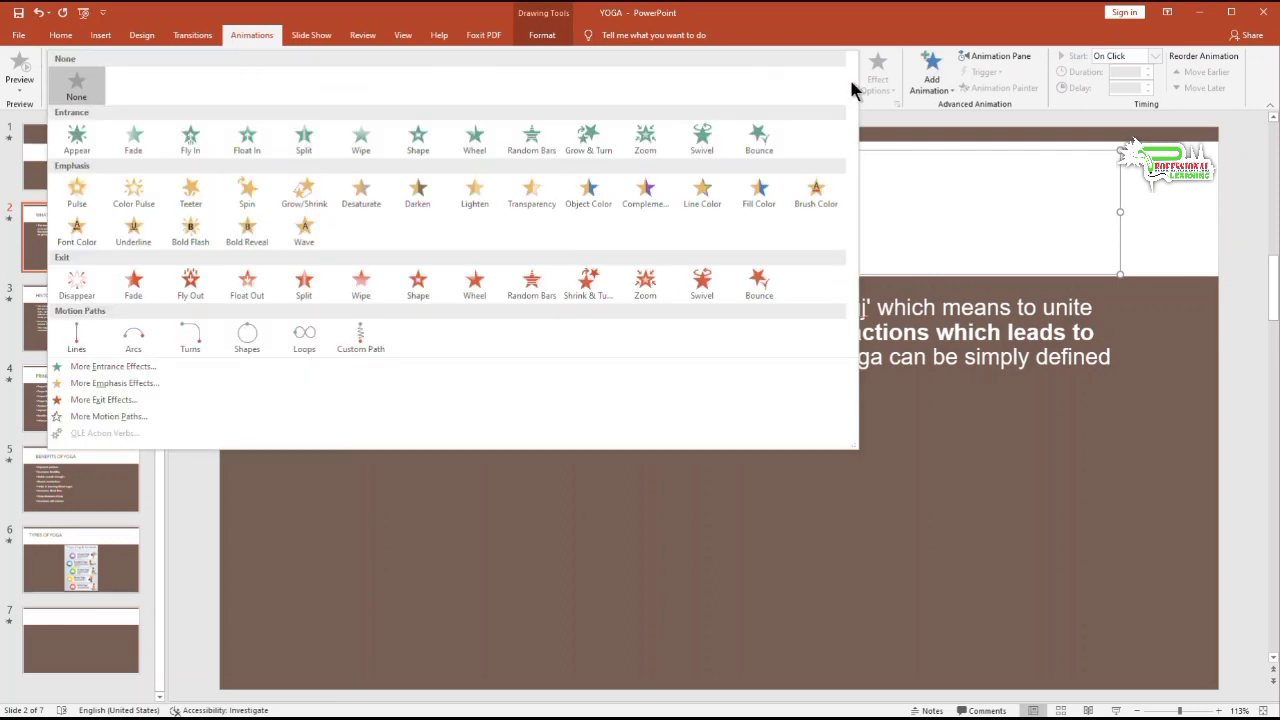
{"action": "left_click", "coordinate": [645, 136]}
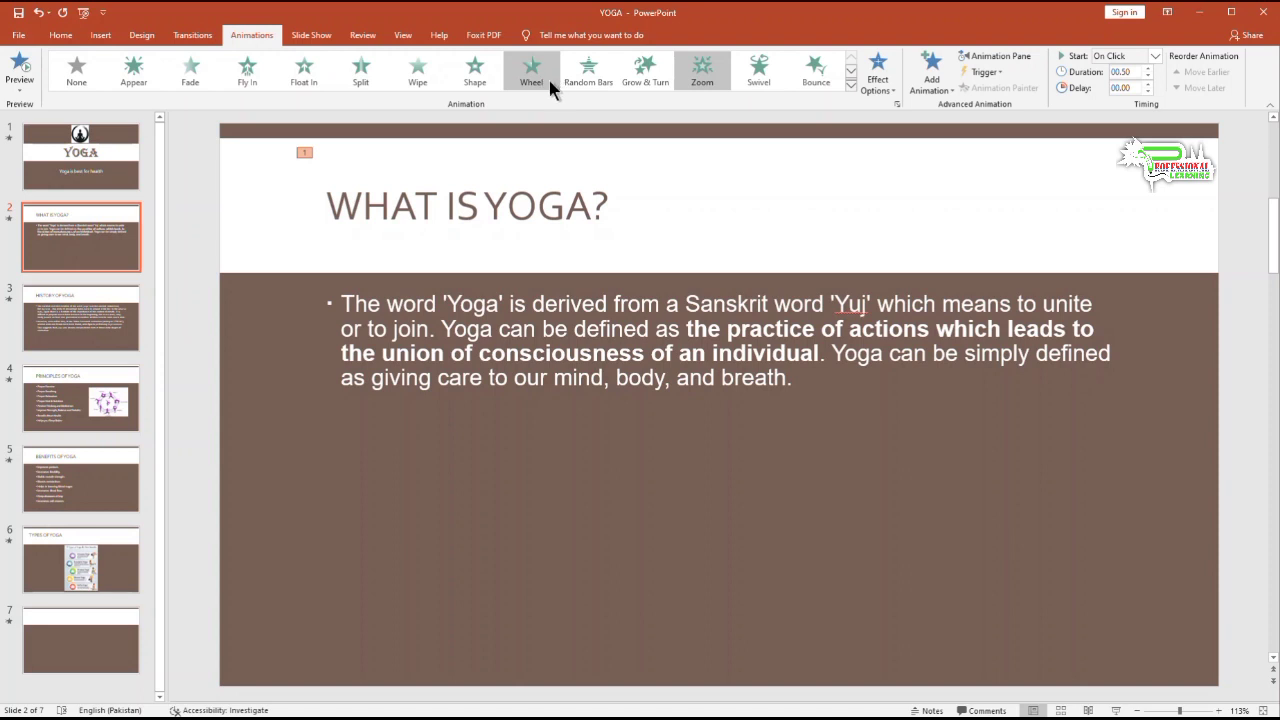
{"action": "left_click", "coordinate": [549, 82]}
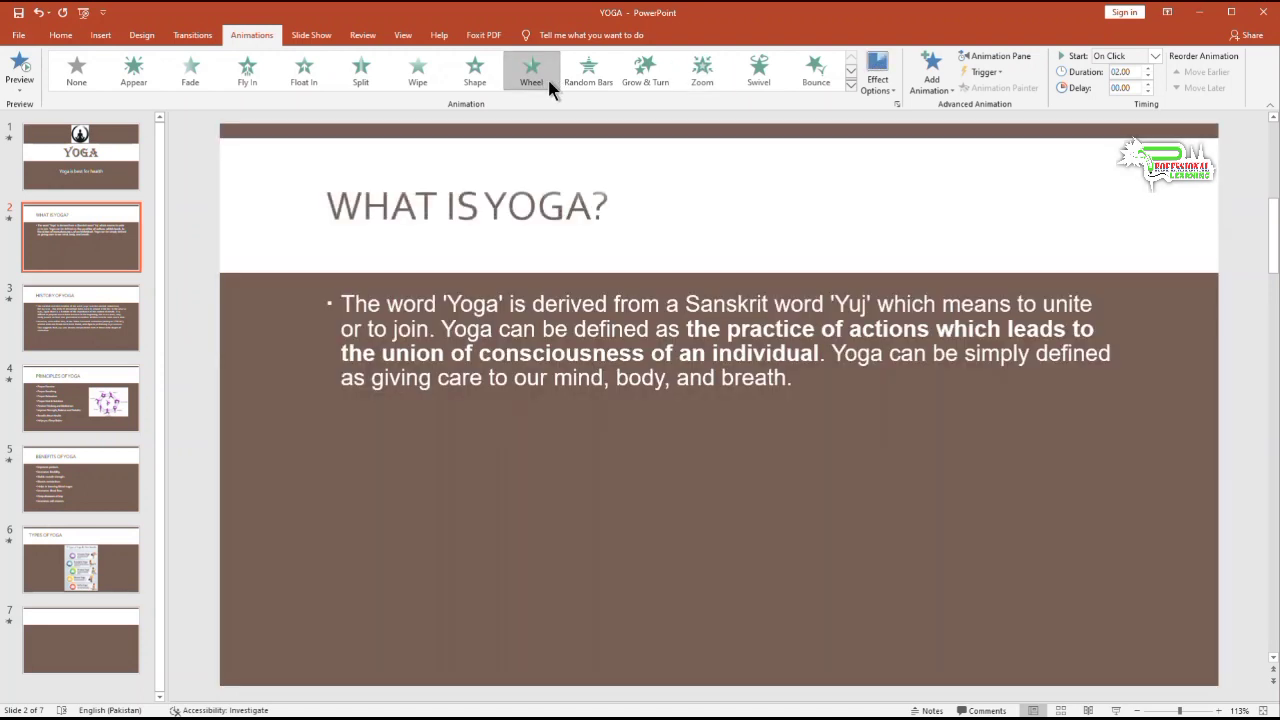
{"action": "left_click", "coordinate": [852, 86]}
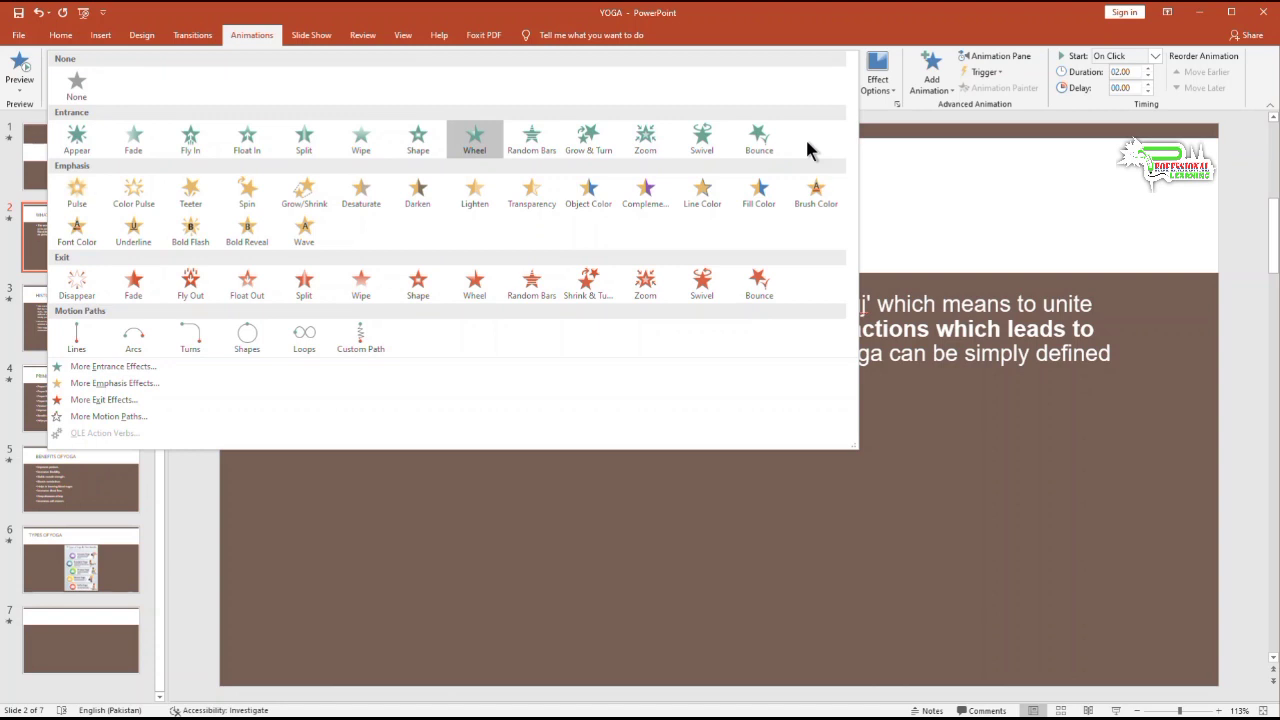
{"action": "left_click", "coordinate": [72, 195]}
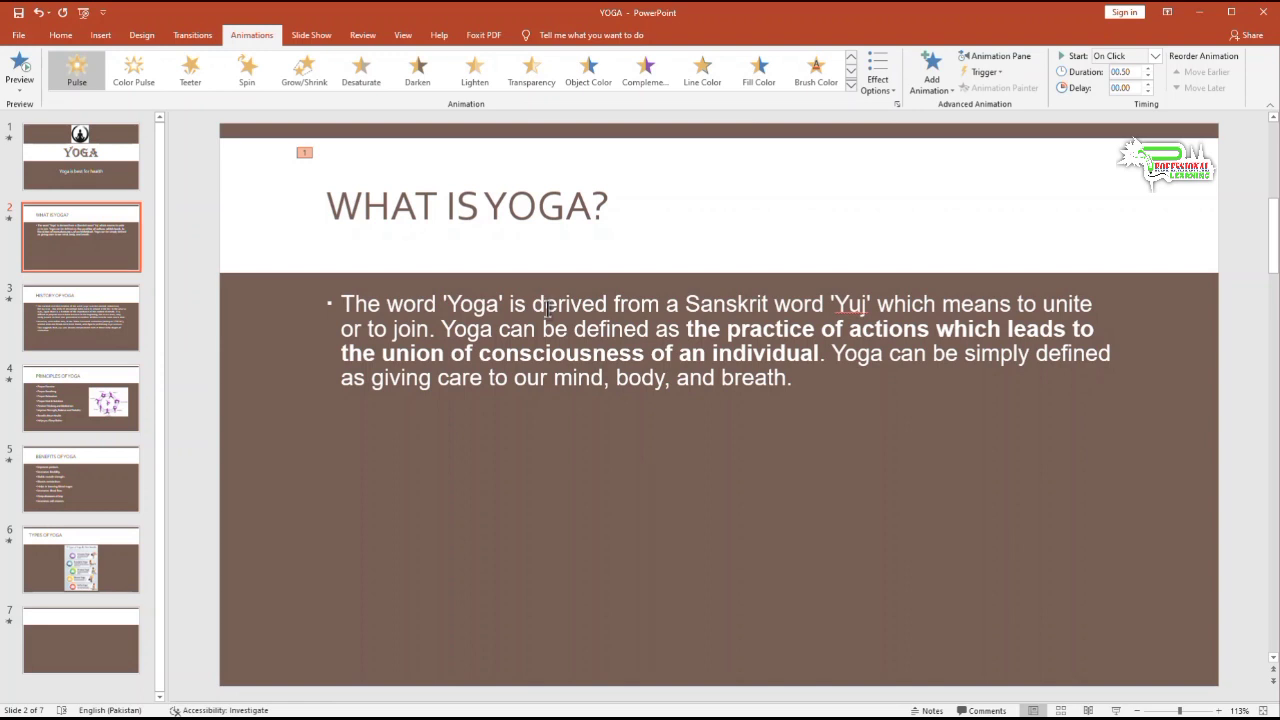
- Apply Brush Color emphasis to slide 2's body text, then preview the title slide's animations
{"action": "left_click", "coordinate": [542, 297]}
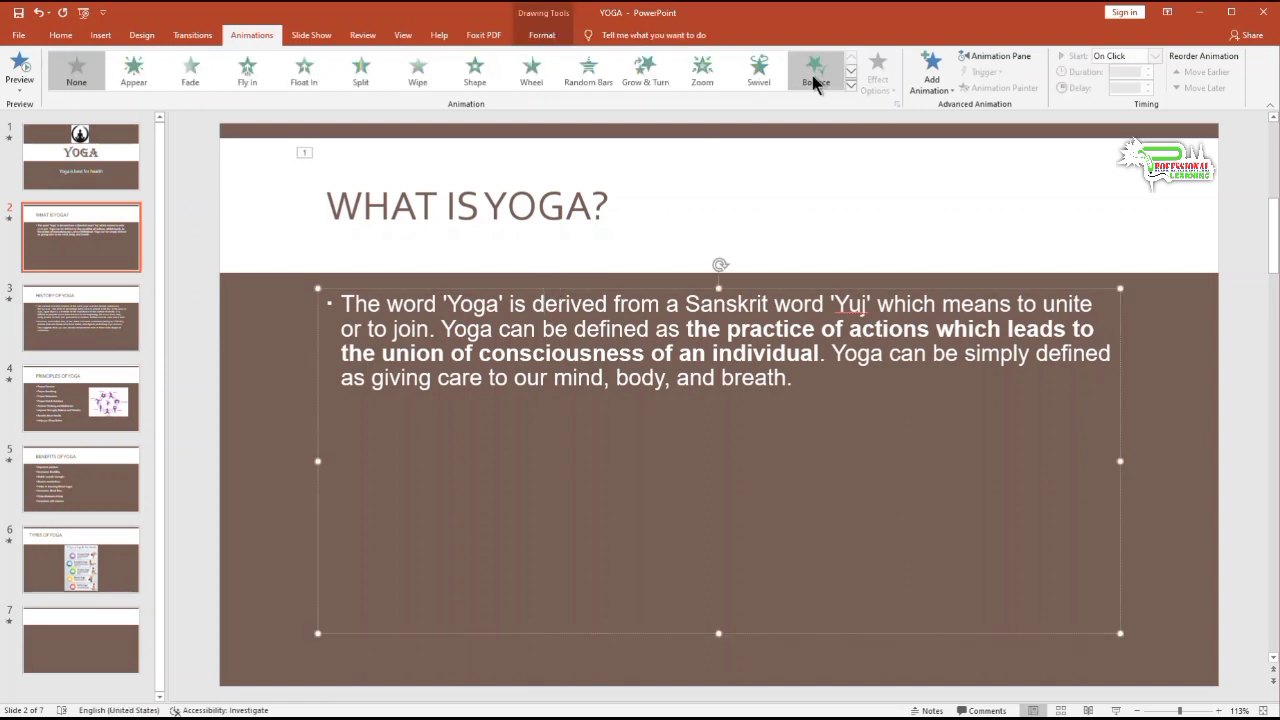
{"action": "left_click", "coordinate": [850, 87]}
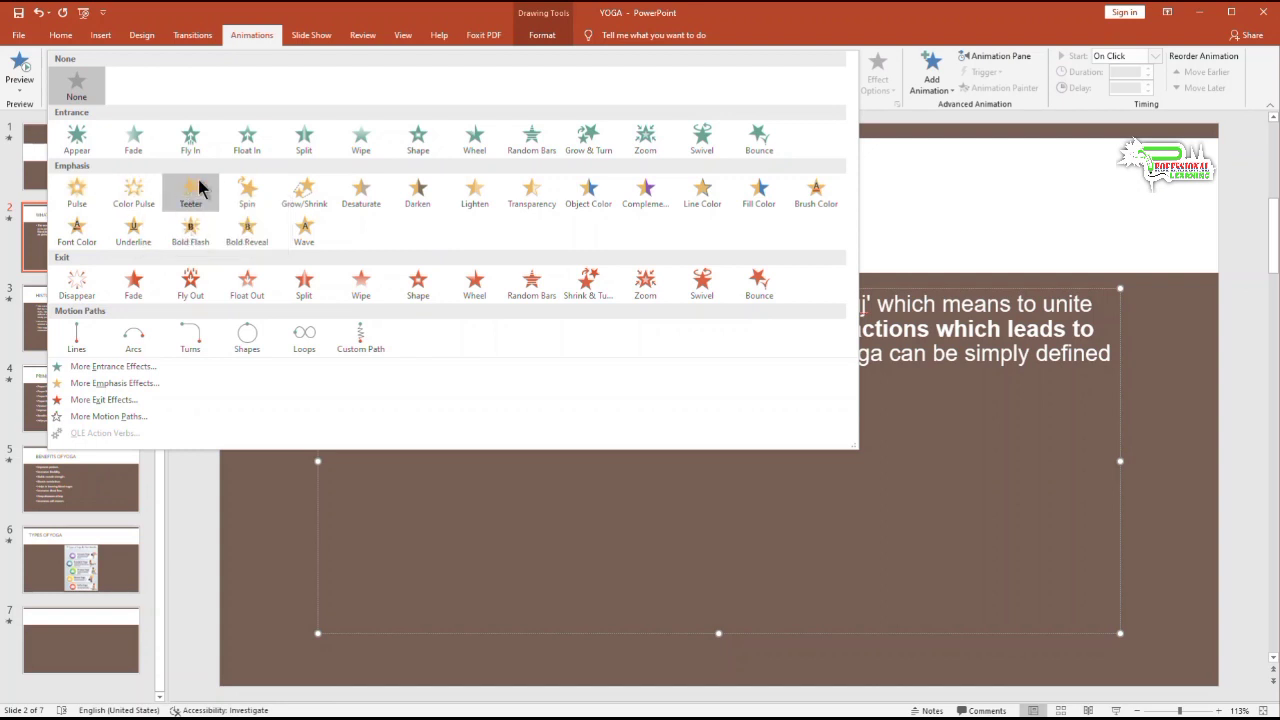
{"action": "left_click", "coordinate": [815, 200]}
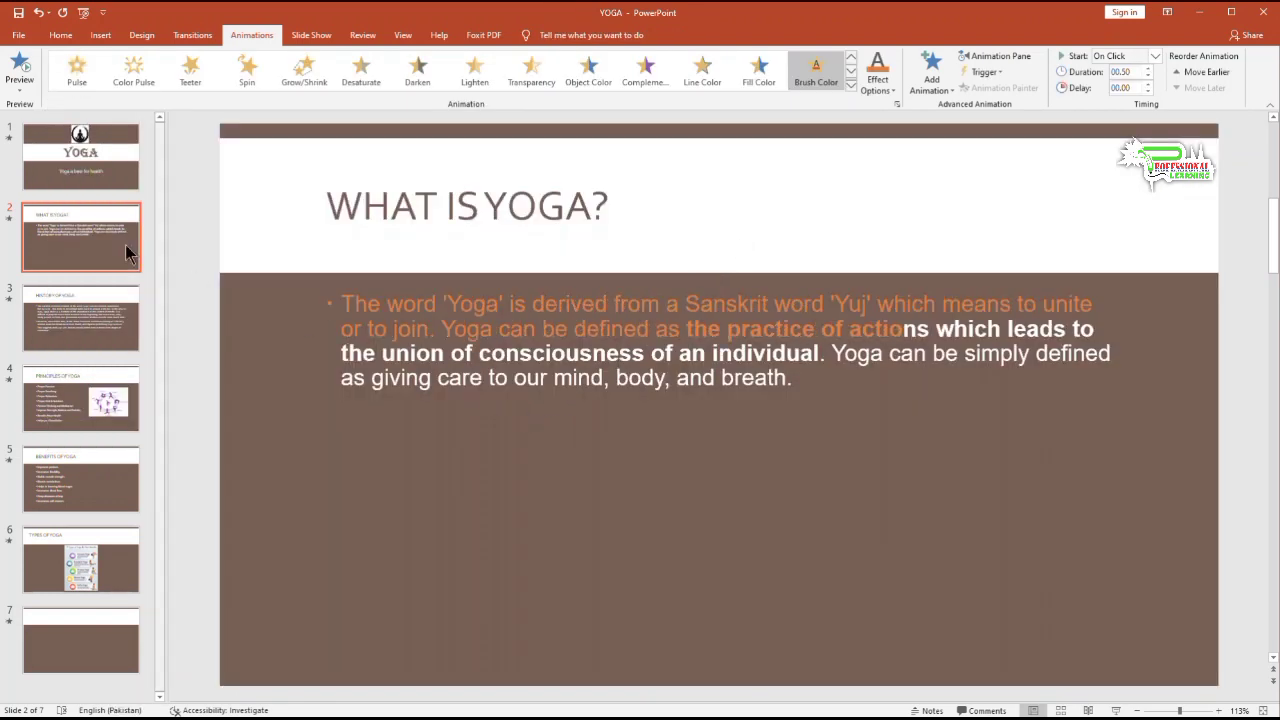
{"action": "left_click", "coordinate": [90, 155]}
{"action": "left_click", "coordinate": [20, 68]}
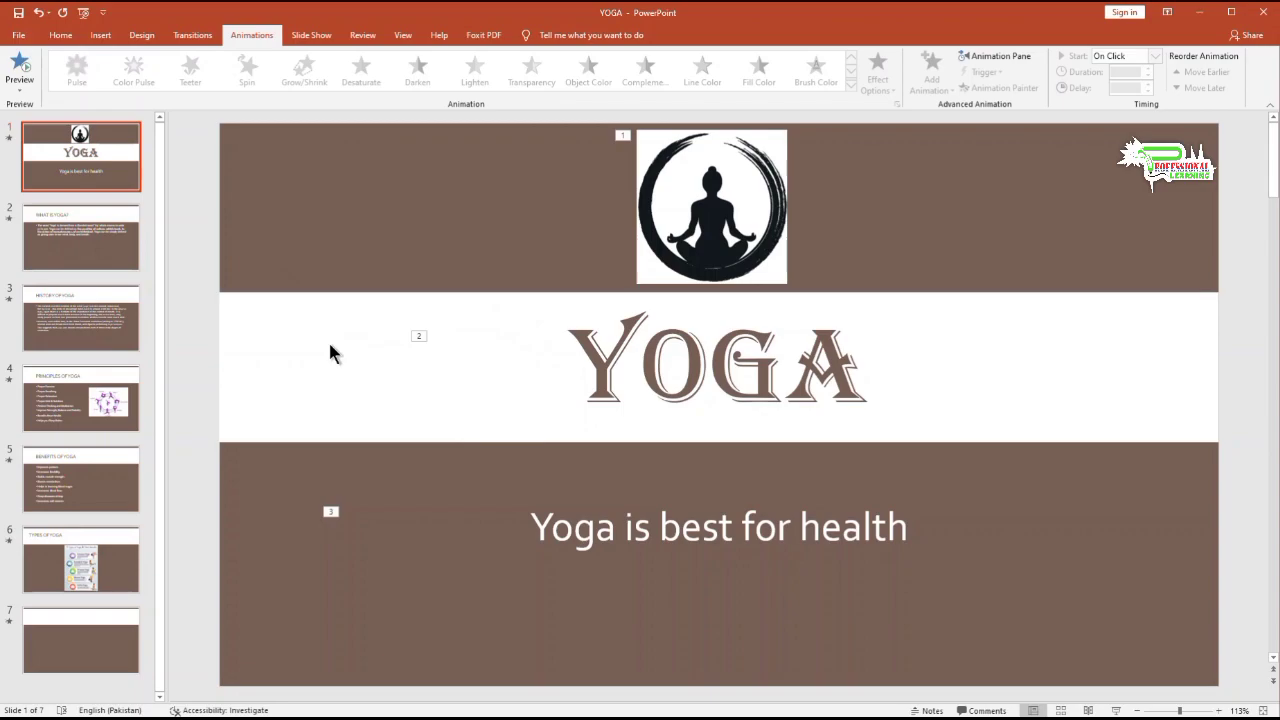
- Run the slide show from the beginning with F5 to check the animations
{"action": "key", "text": "F5"}
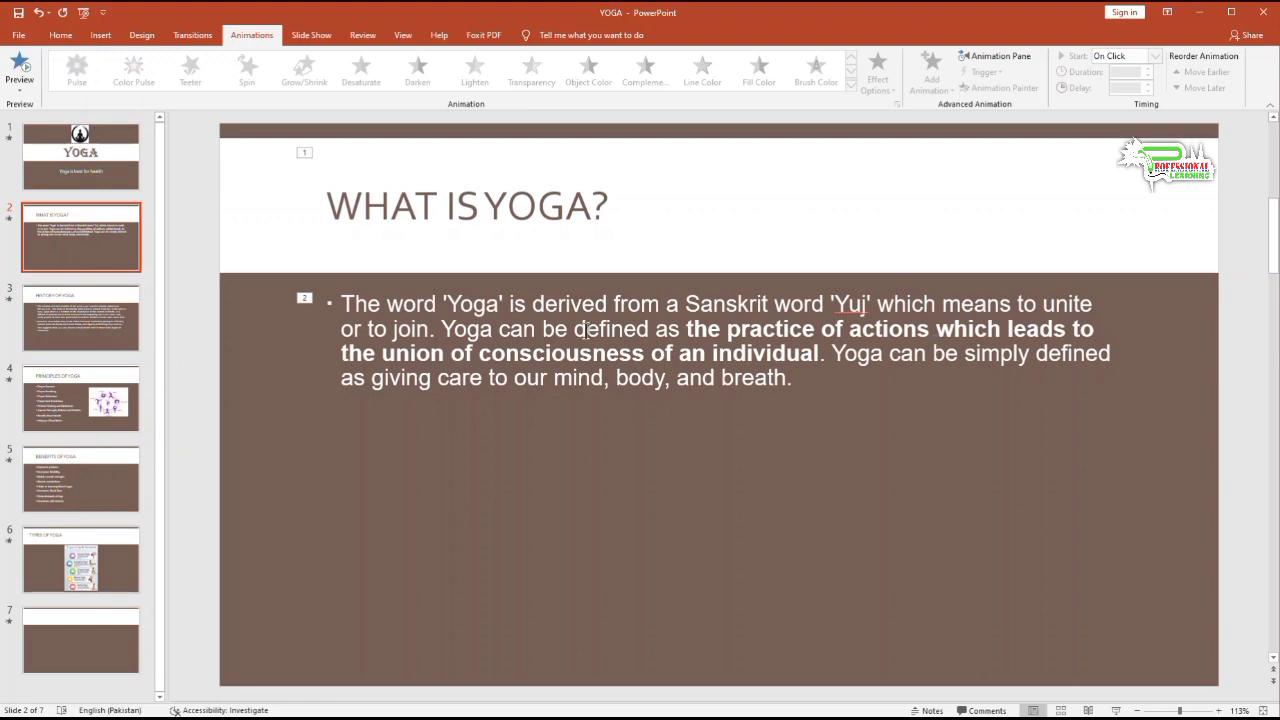
- Give the HISTORY OF YOGA title on slide 3 a Wipe entrance and lengthen its duration
{"action": "left_click", "coordinate": [100, 305]}
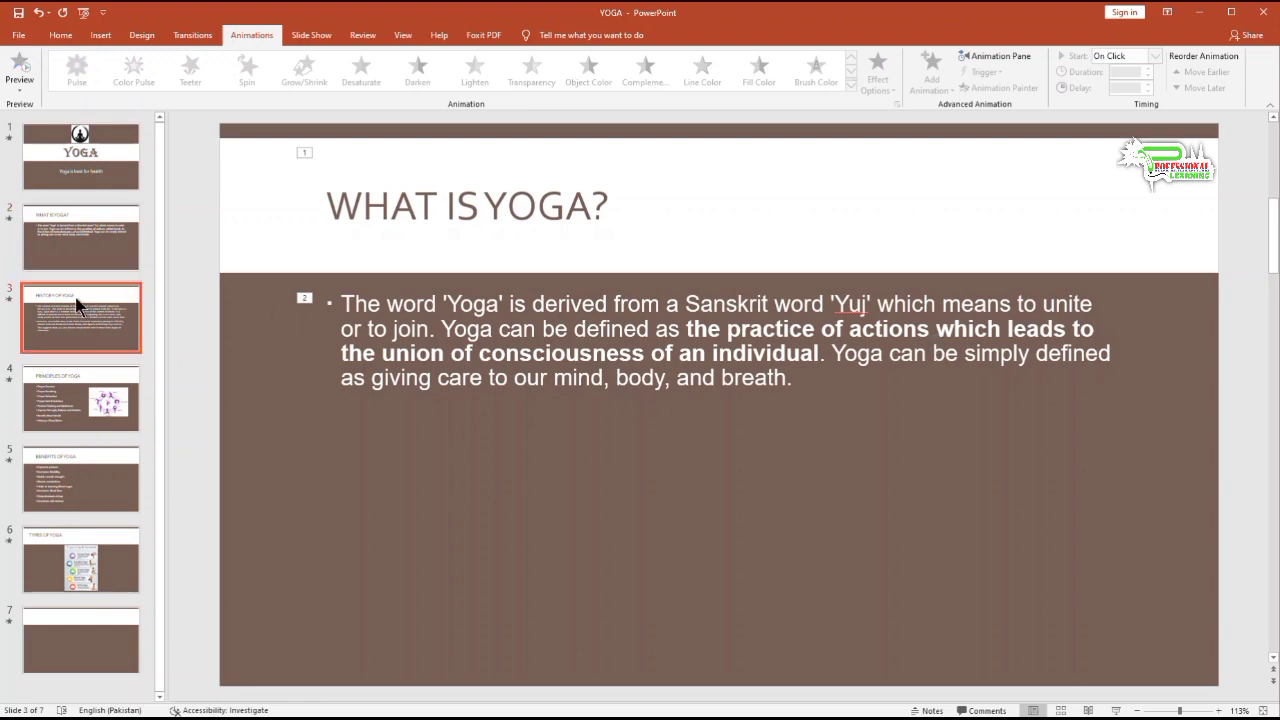
{"action": "left_click", "coordinate": [440, 325]}
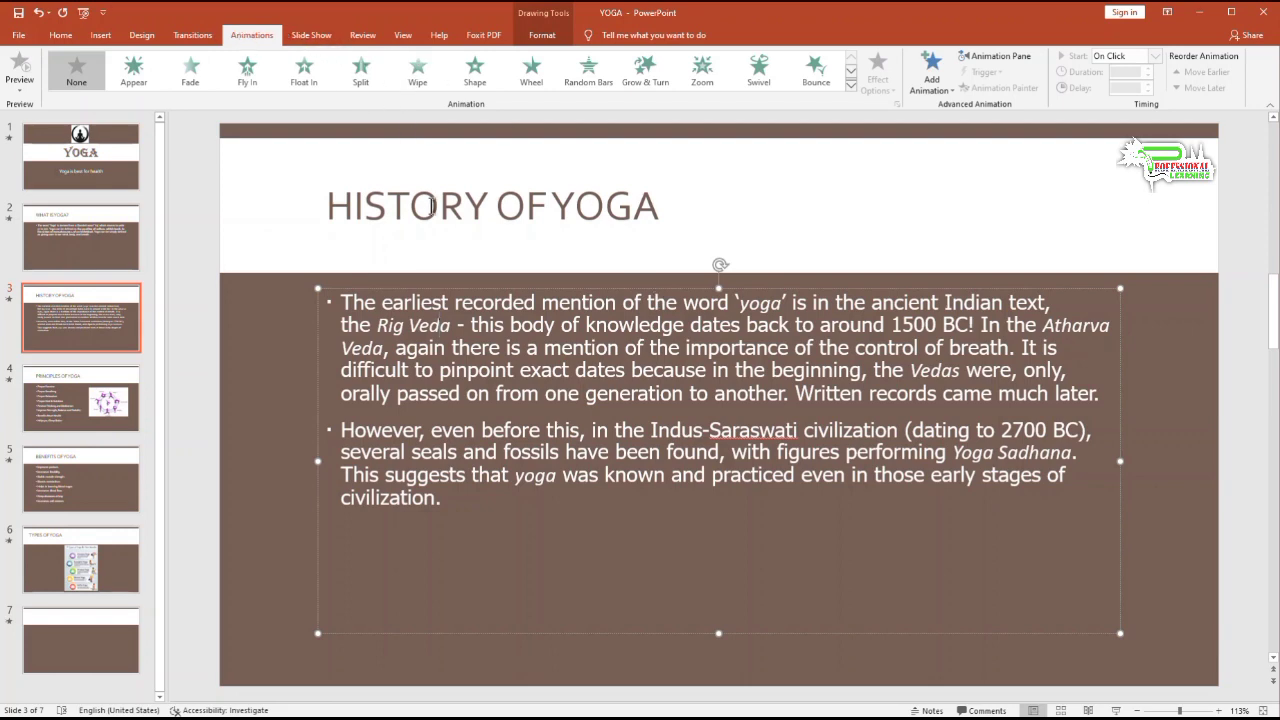
{"action": "left_click", "coordinate": [463, 212]}
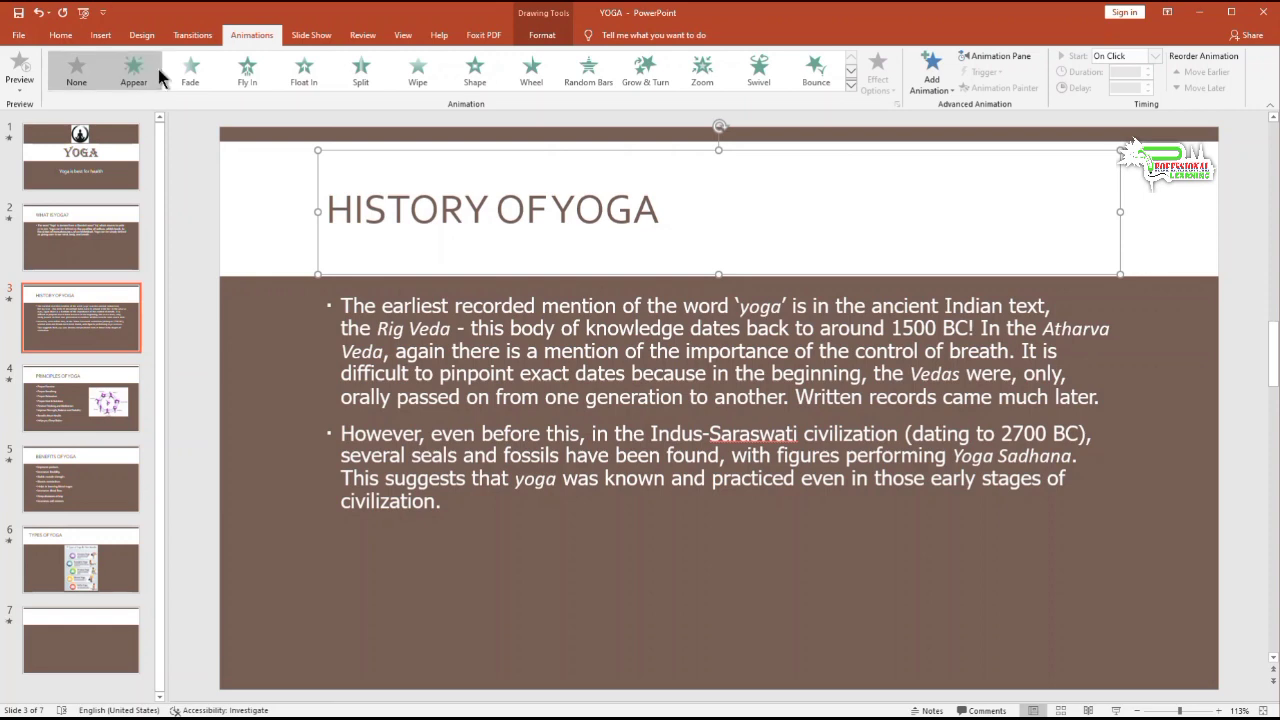
{"action": "left_click", "coordinate": [427, 80]}
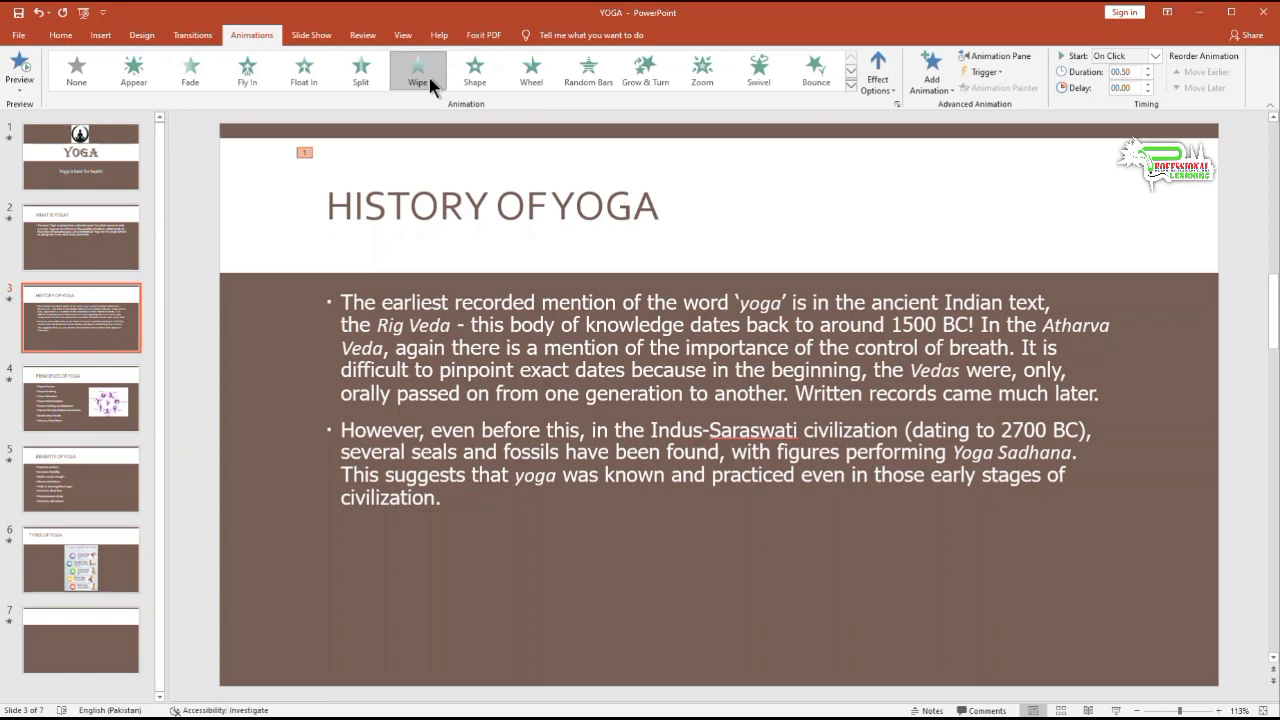
{"action": "left_click", "coordinate": [1148, 76]}
{"action": "left_click", "coordinate": [1148, 68]}
{"action": "left_click", "coordinate": [1148, 68]}
{"action": "left_click", "coordinate": [1148, 68]}
- Apply a Split entrance to slide 3's body text
{"action": "left_click", "coordinate": [620, 304]}
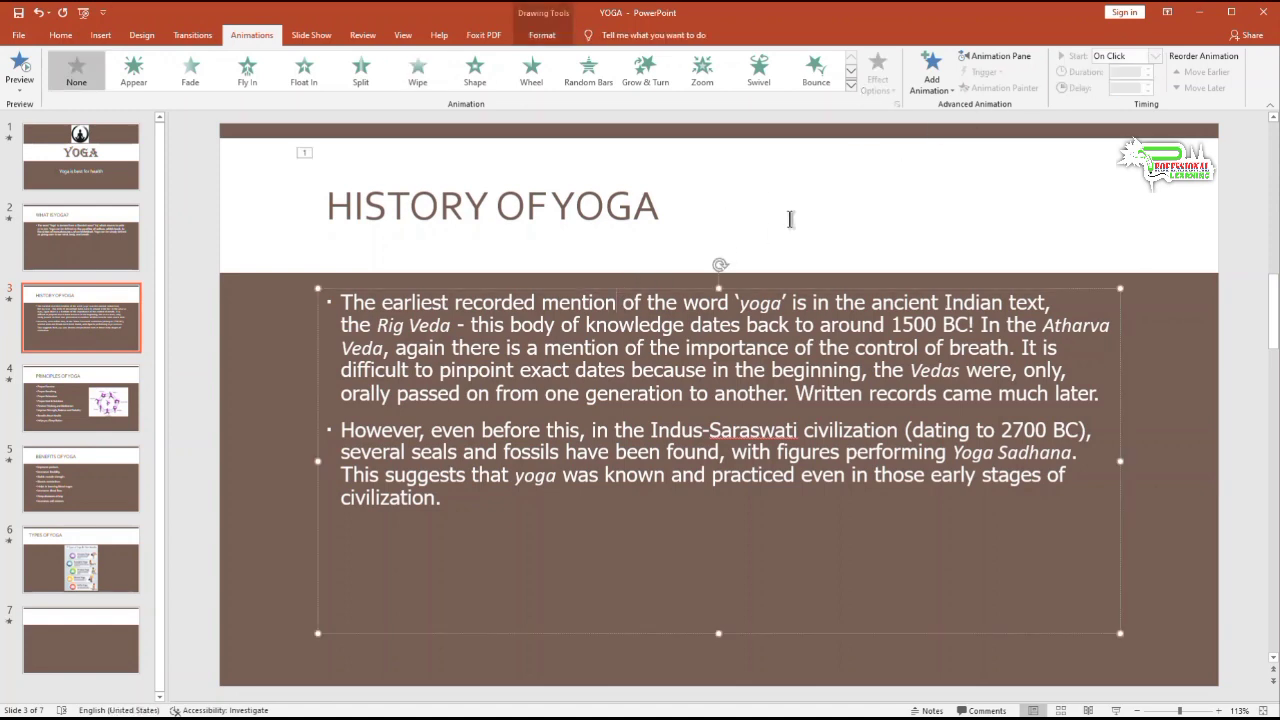
{"action": "left_click", "coordinate": [851, 83]}
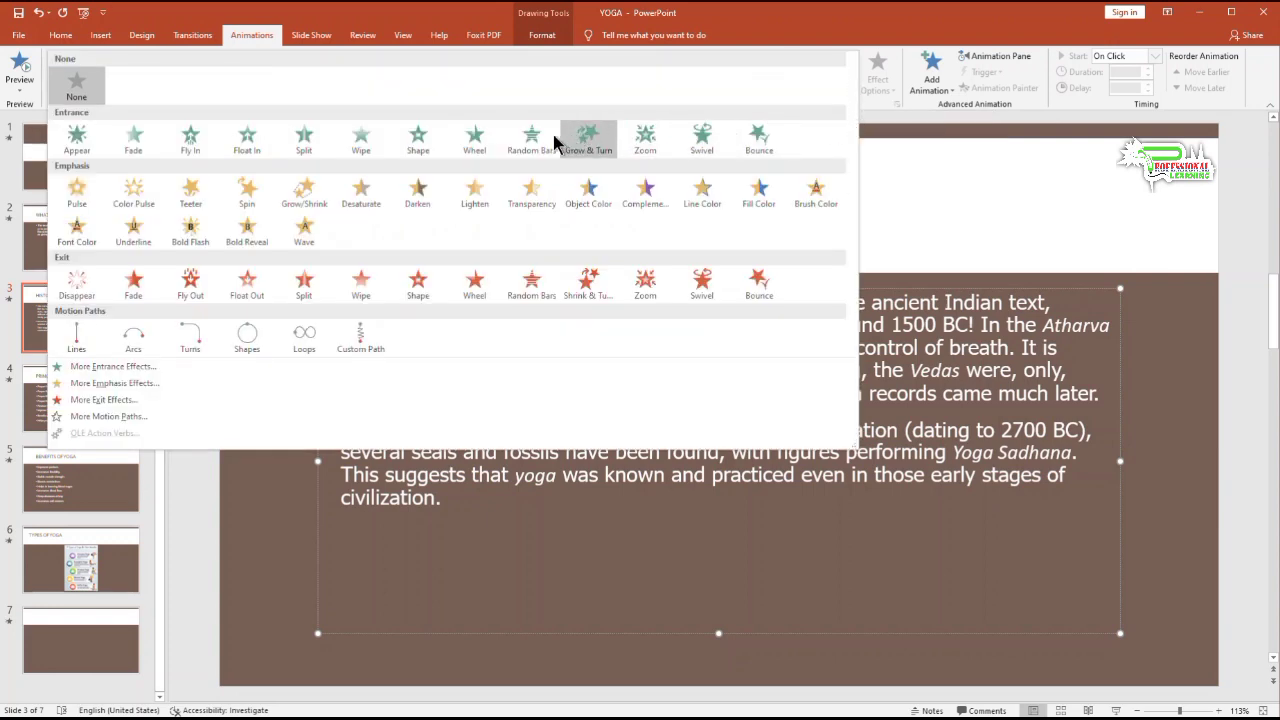
{"action": "left_click", "coordinate": [308, 138]}
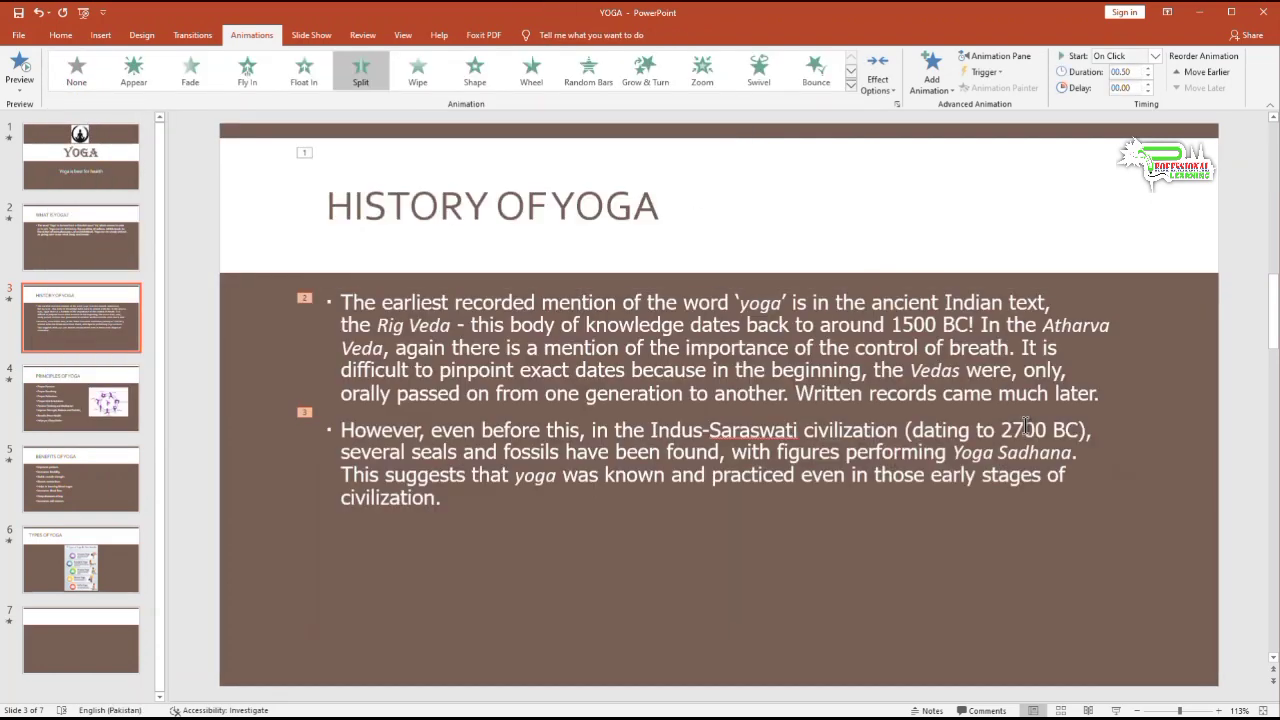
{"action": "left_click", "coordinate": [722, 488]}
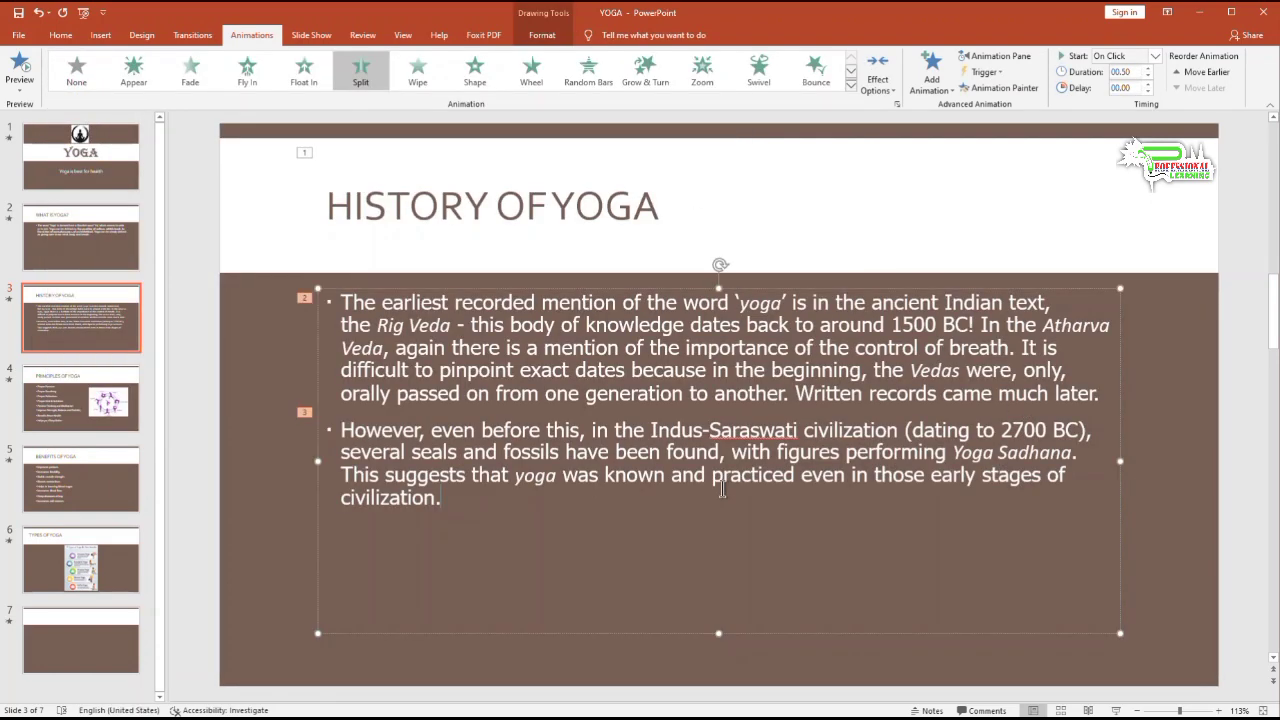
{"action": "left_click", "coordinate": [1169, 396]}
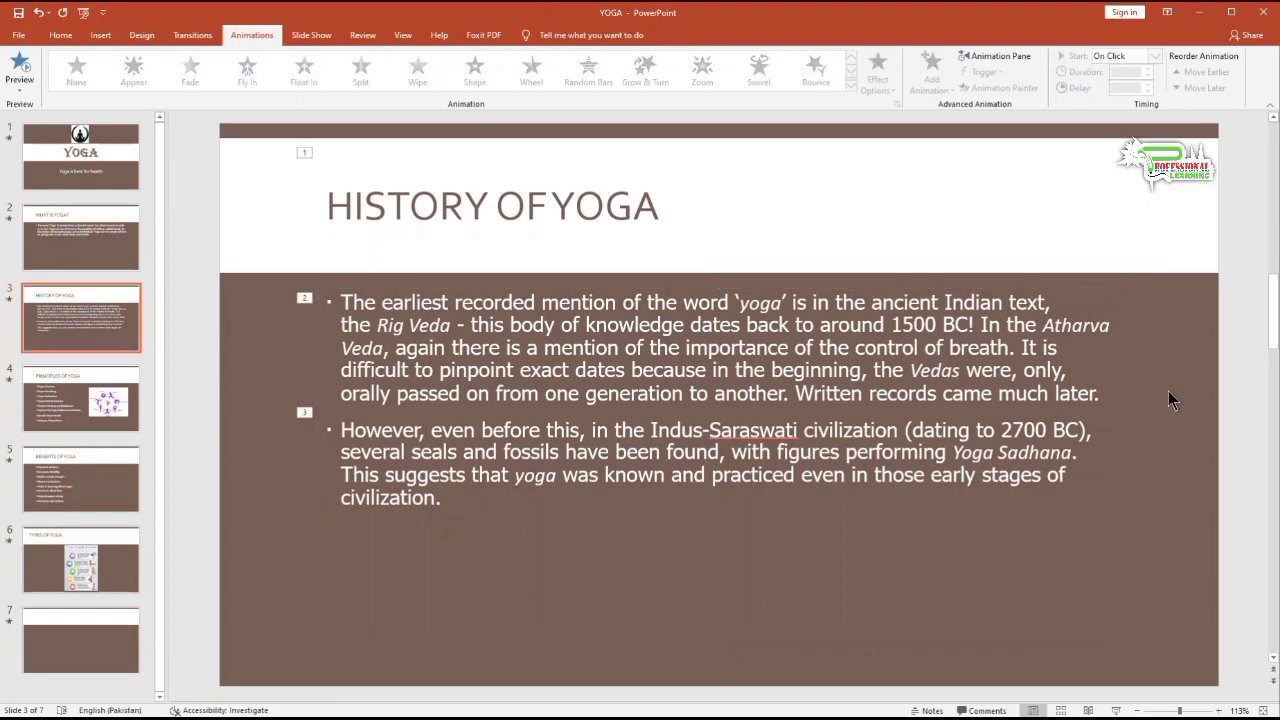
{"action": "key", "text": "shift+F5"}
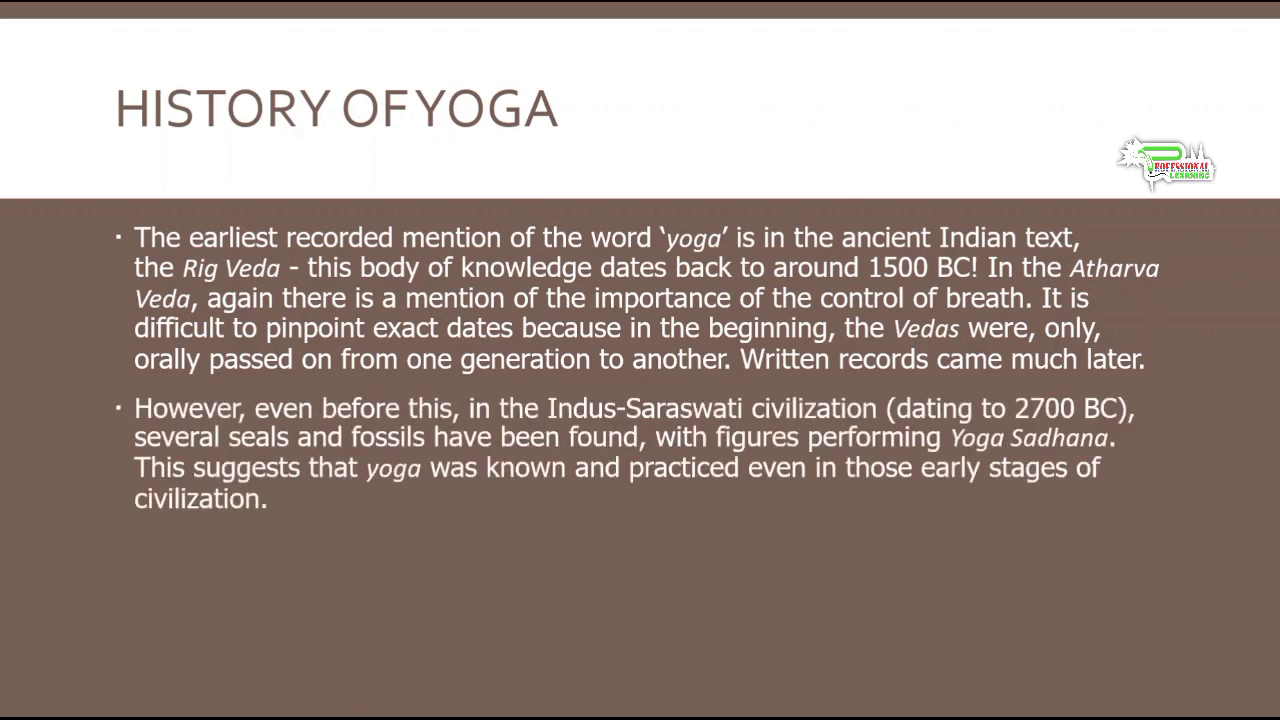
{"action": "key", "text": "Escape"}
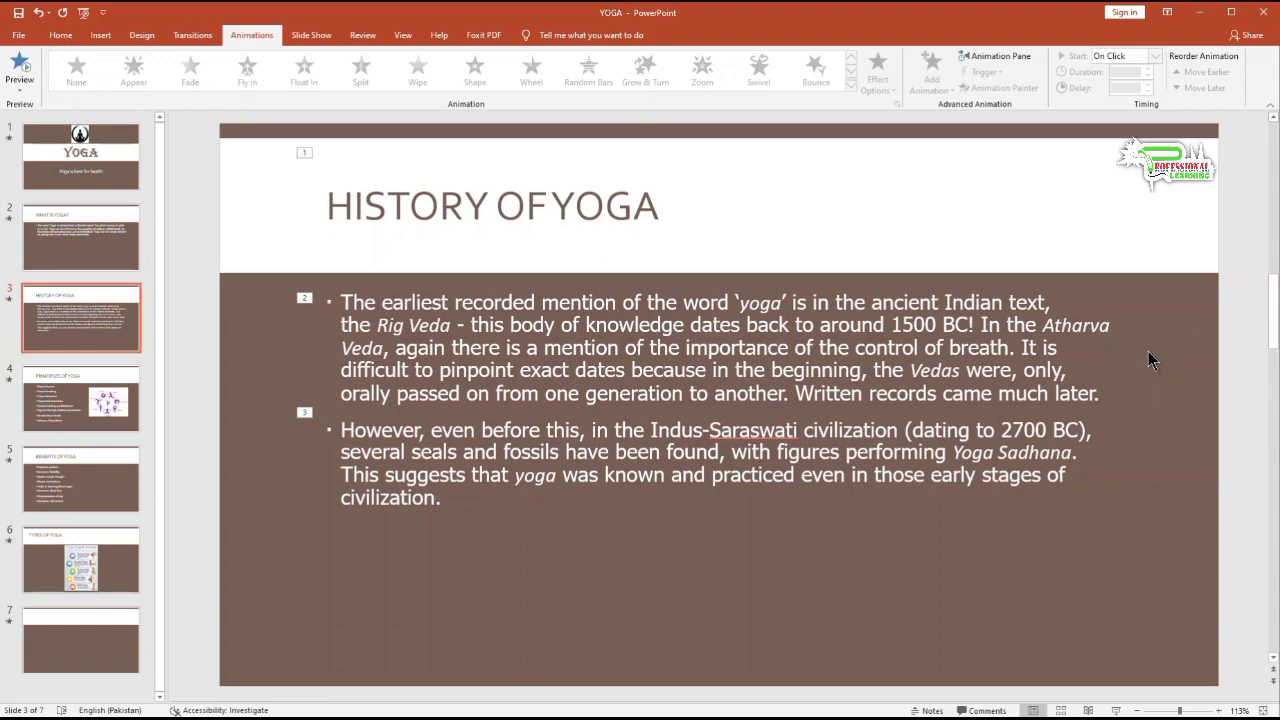
- Make slide 3's body paragraphs split in all at once, then play slide 3 as a slide show
{"action": "left_click", "coordinate": [763, 364]}
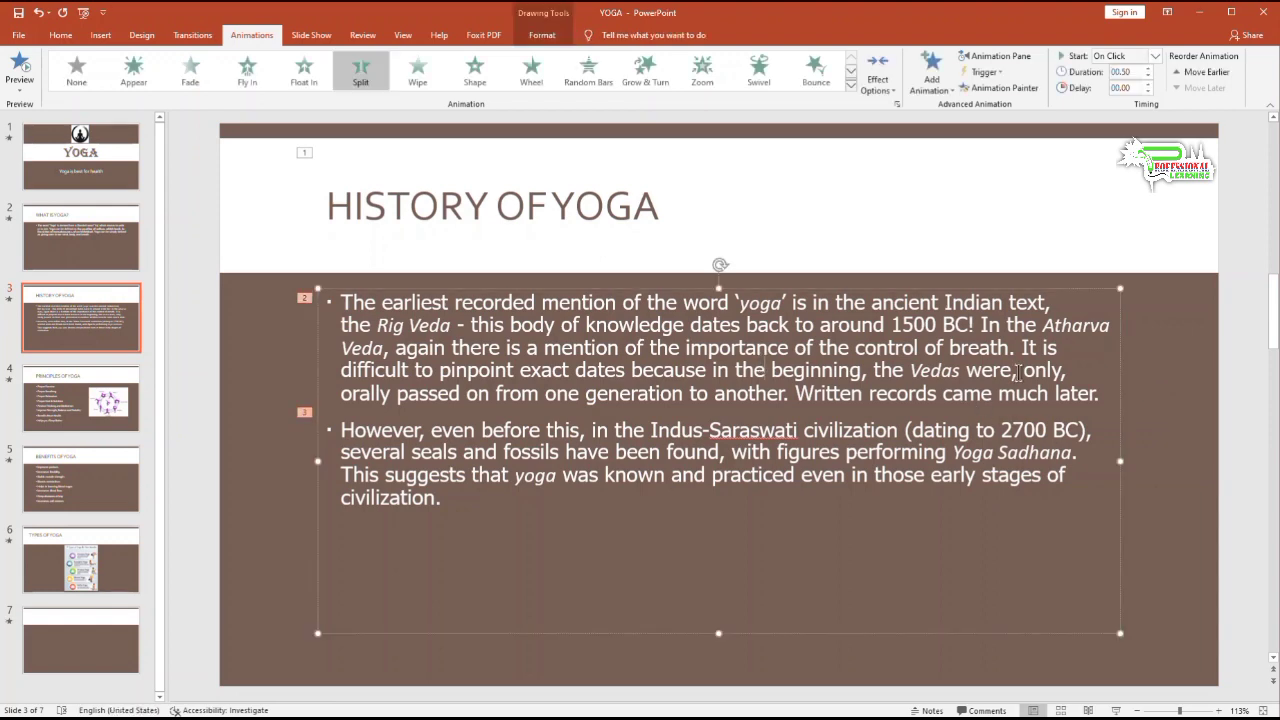
{"action": "left_click", "coordinate": [877, 88]}
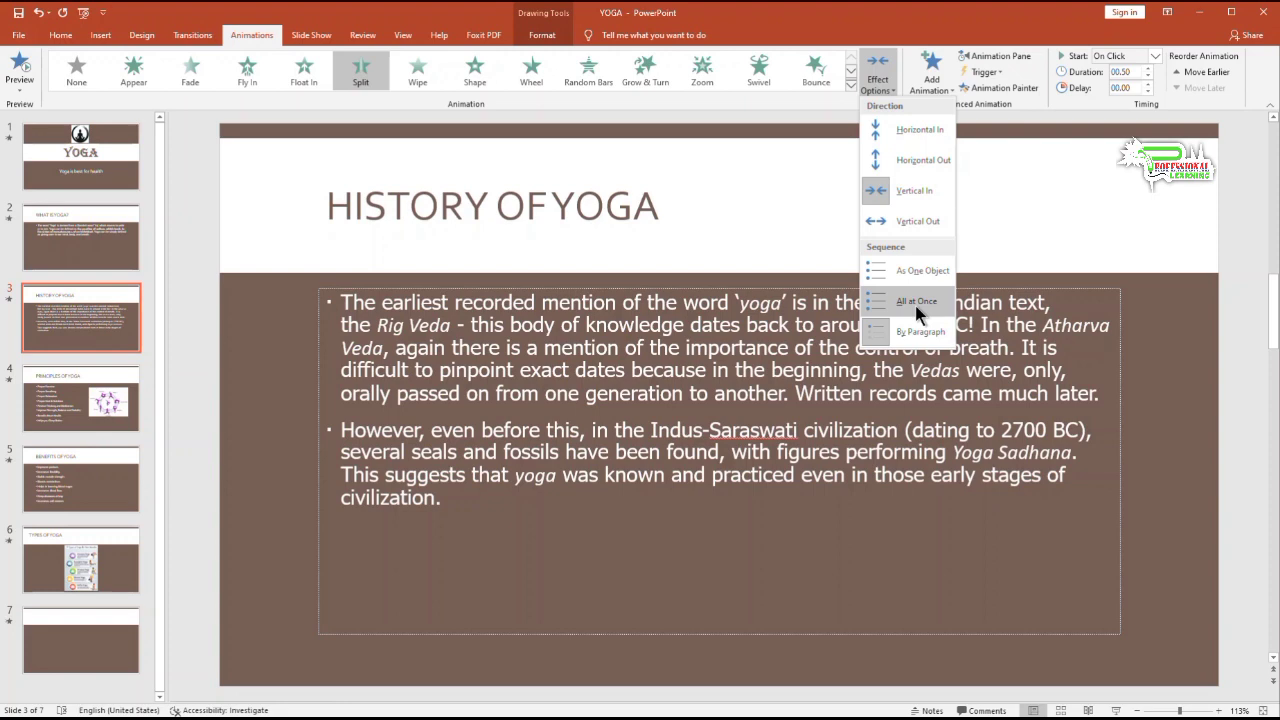
{"action": "left_click", "coordinate": [919, 310]}
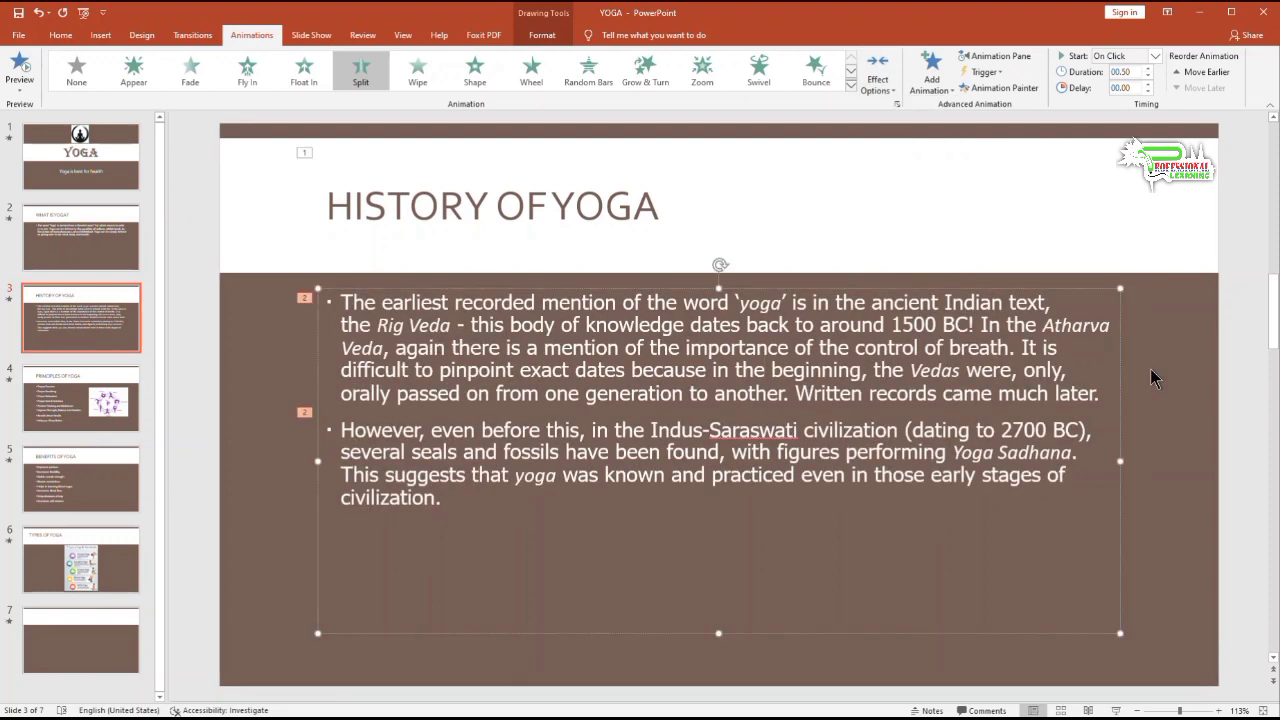
{"action": "left_click", "coordinate": [1155, 377]}
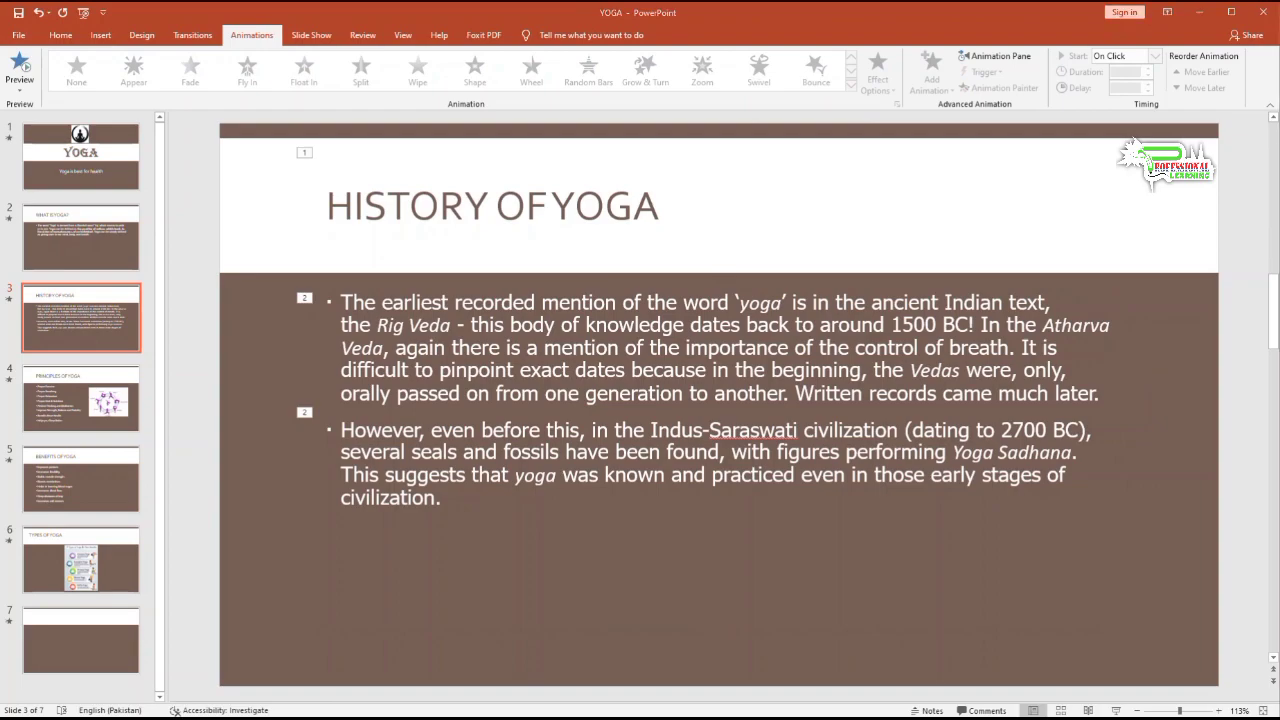
{"action": "key", "text": "shift+F5"}
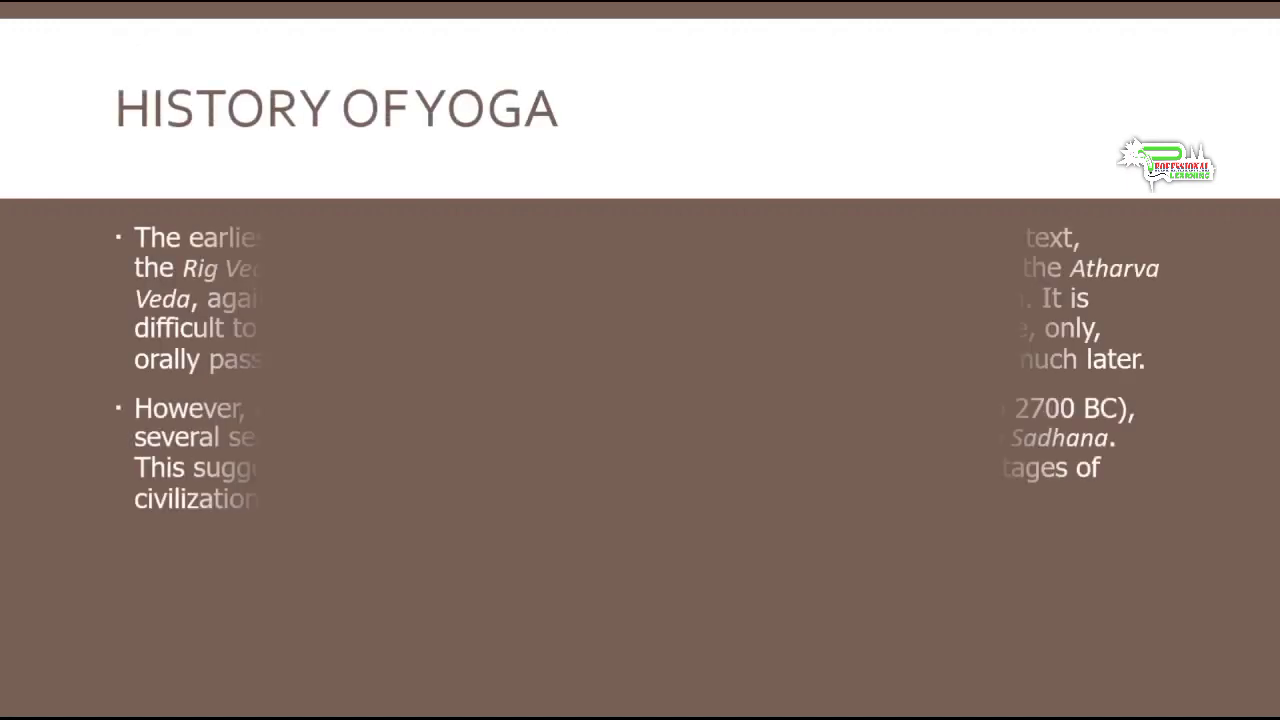
{"action": "key", "text": "Escape"}
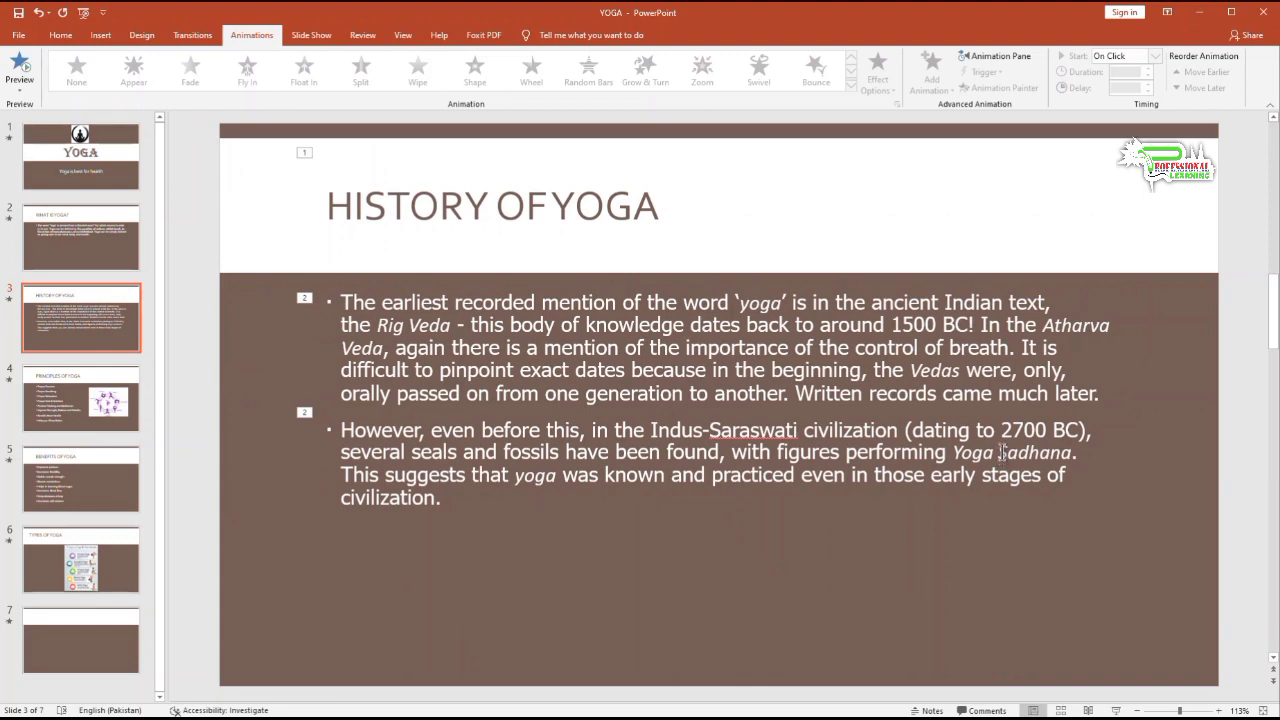
- Make slide 3's body text Split animate By Paragraph
{"action": "left_click", "coordinate": [809, 335]}
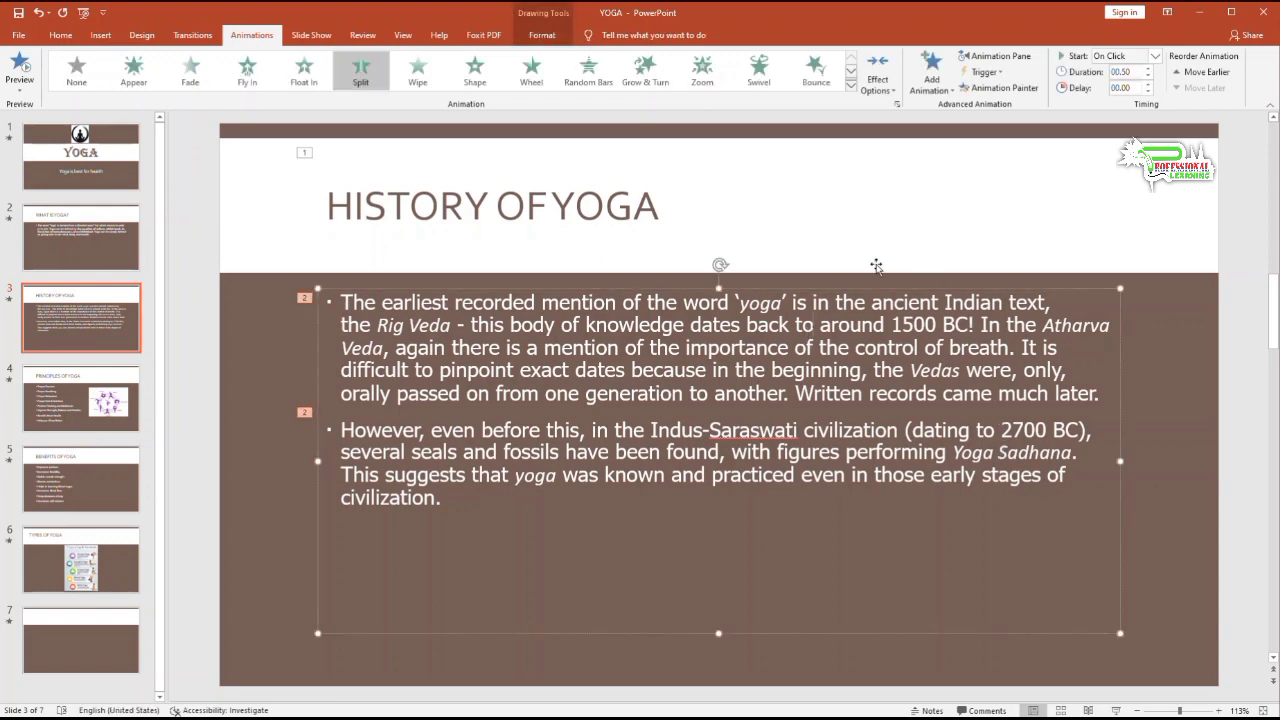
{"action": "left_click", "coordinate": [884, 92]}
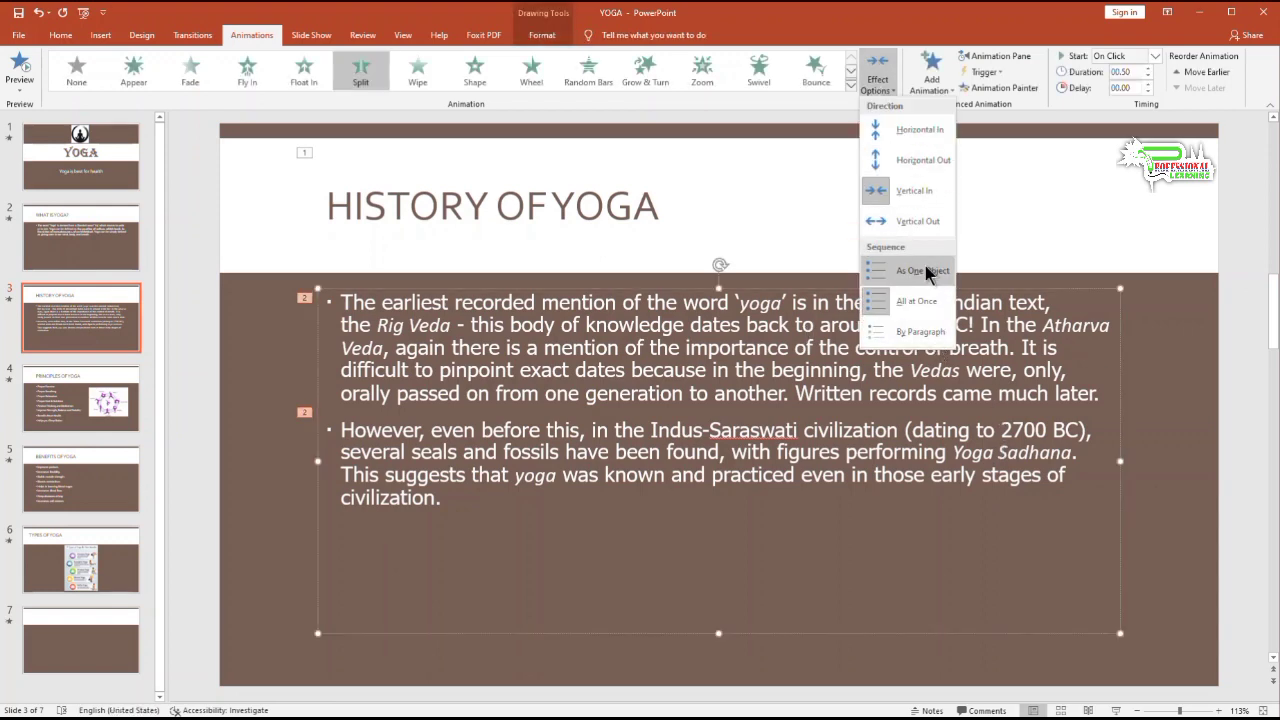
{"action": "left_click", "coordinate": [922, 332]}
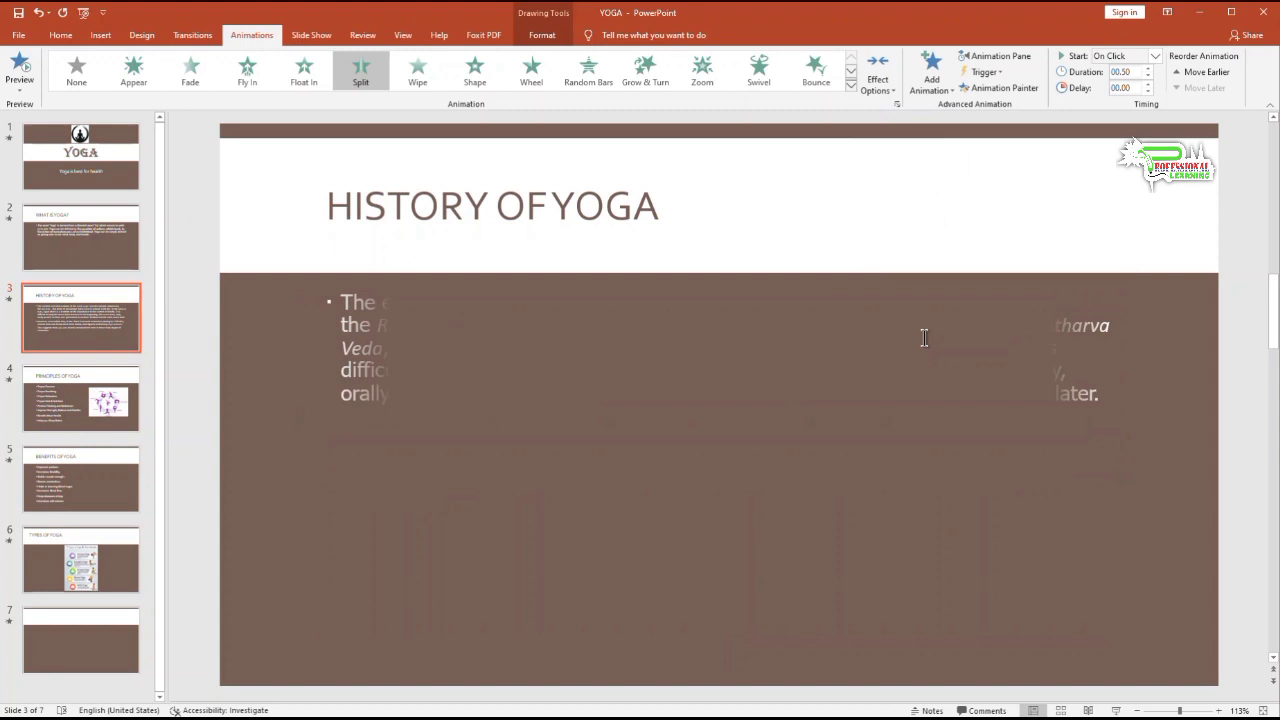
- Try Vertical Out, Vertical In and Horizontal In, settle on Horizontal Out, then go to slide 4
{"action": "left_click", "coordinate": [884, 90]}
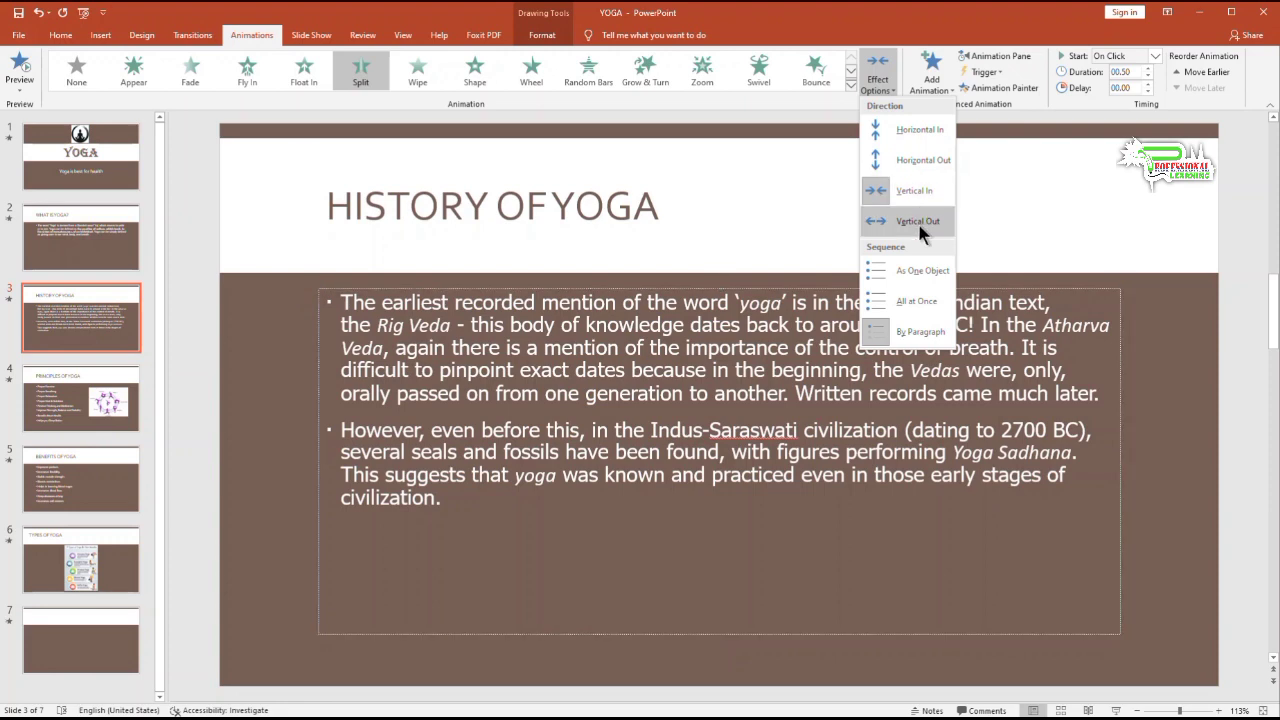
{"action": "left_click", "coordinate": [920, 228]}
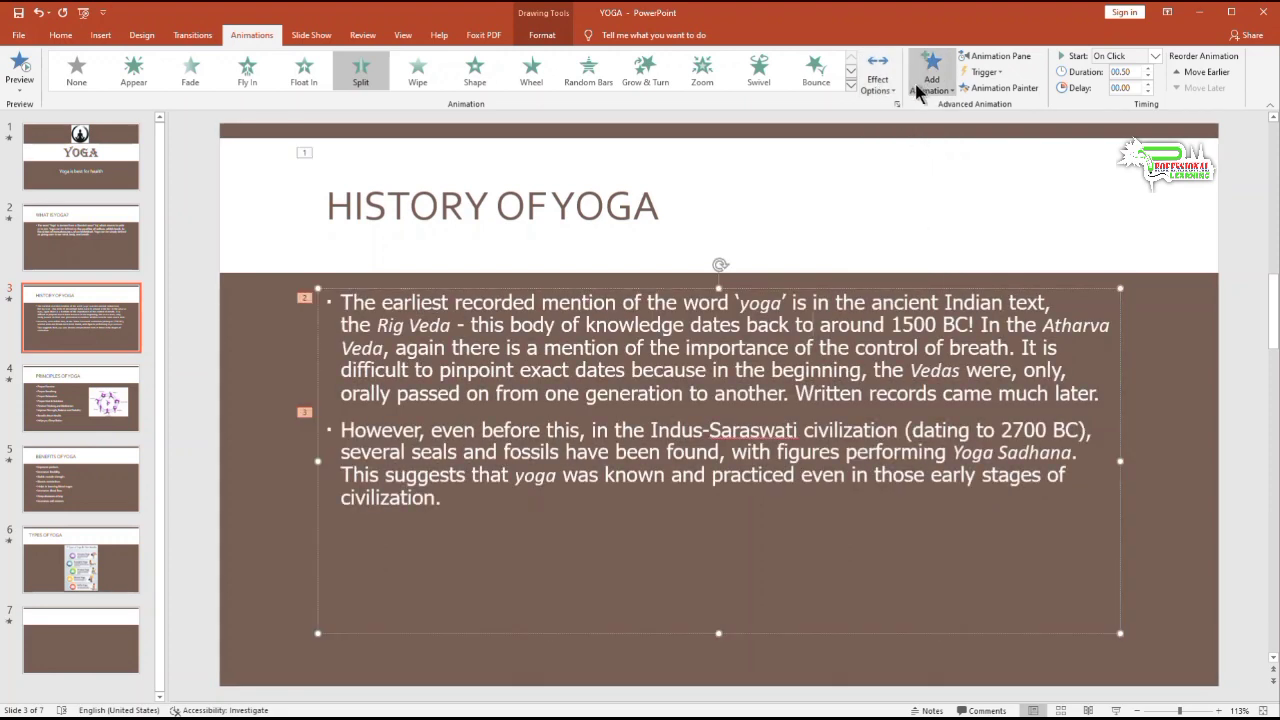
{"action": "left_click", "coordinate": [878, 78]}
{"action": "left_click", "coordinate": [912, 190]}
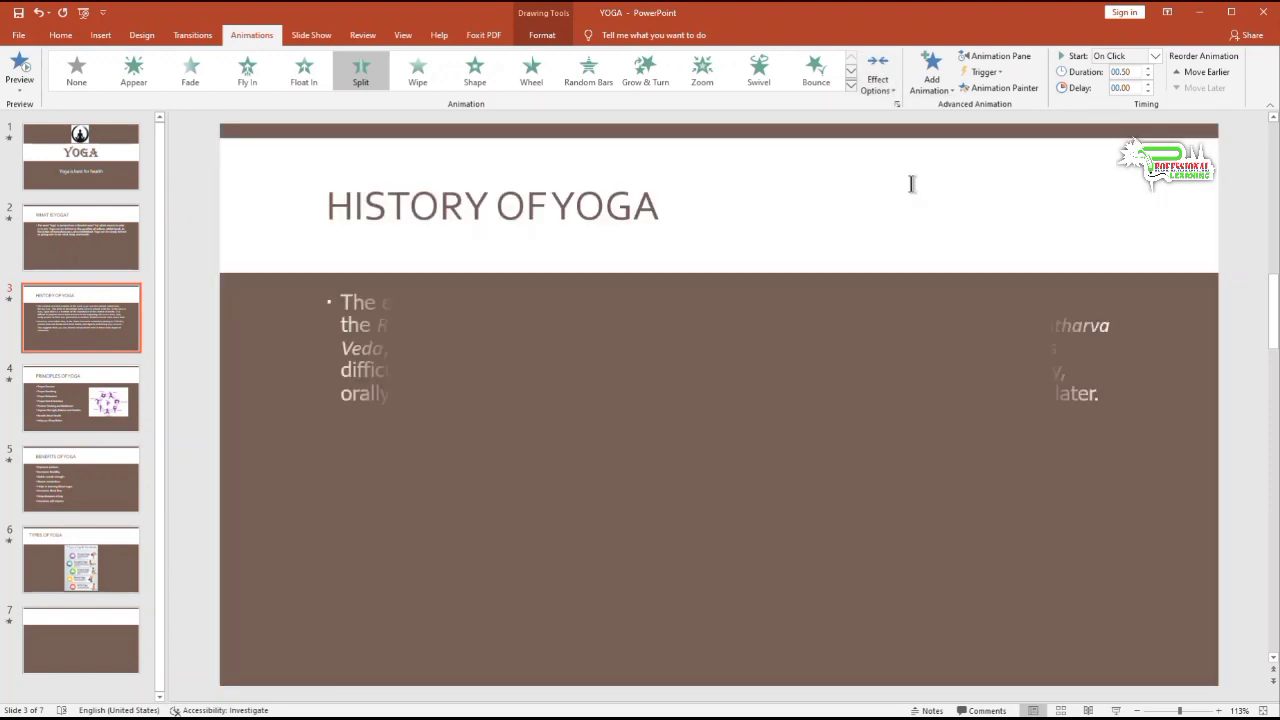
{"action": "left_click", "coordinate": [879, 80]}
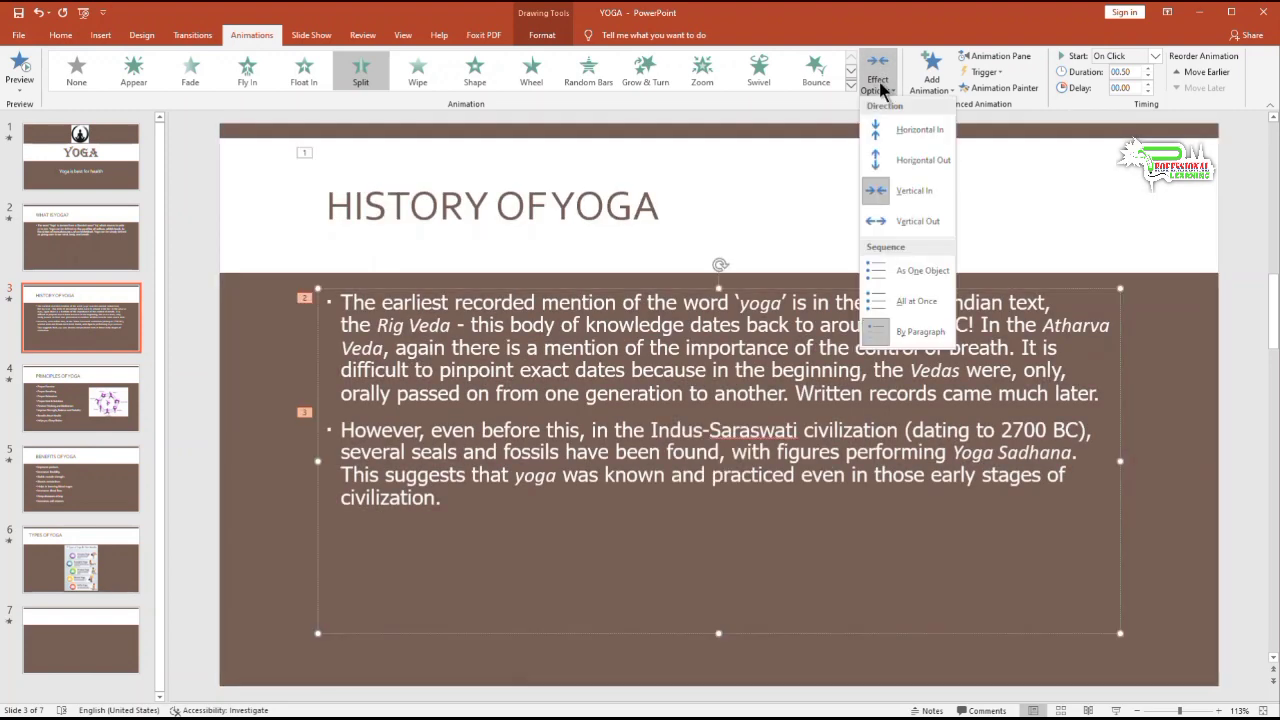
{"action": "left_click", "coordinate": [895, 129]}
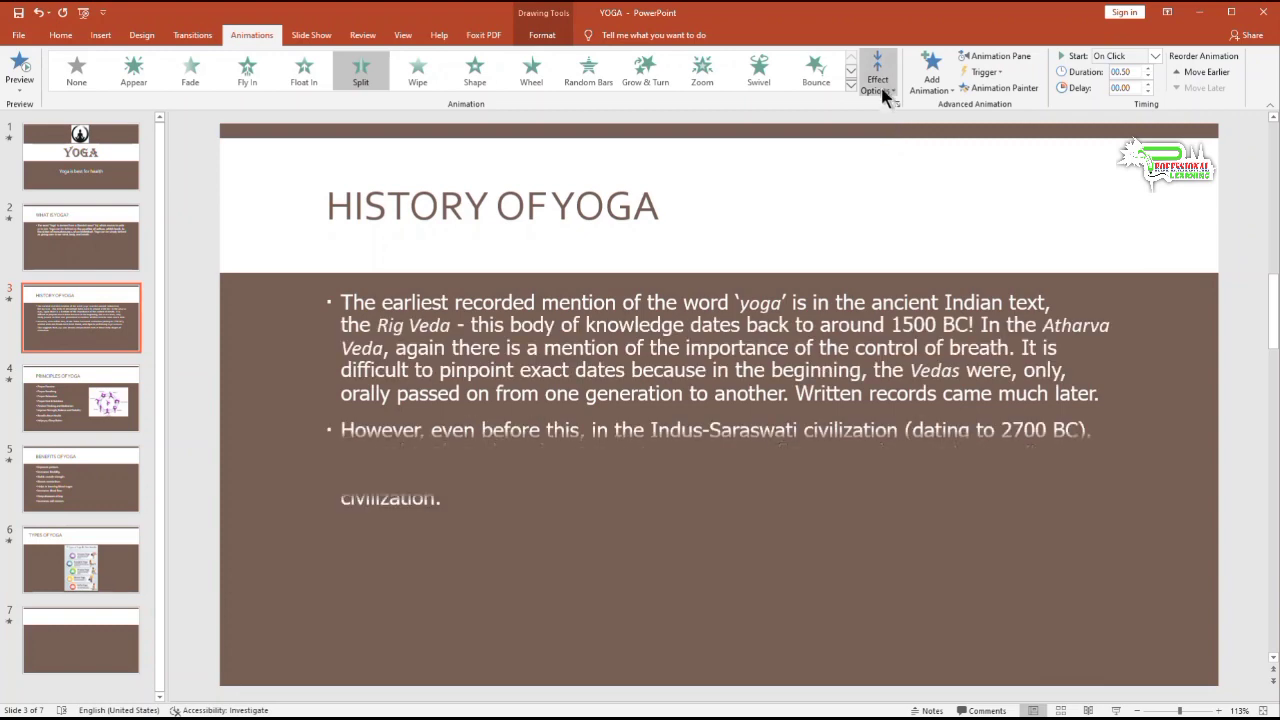
{"action": "left_click", "coordinate": [879, 80]}
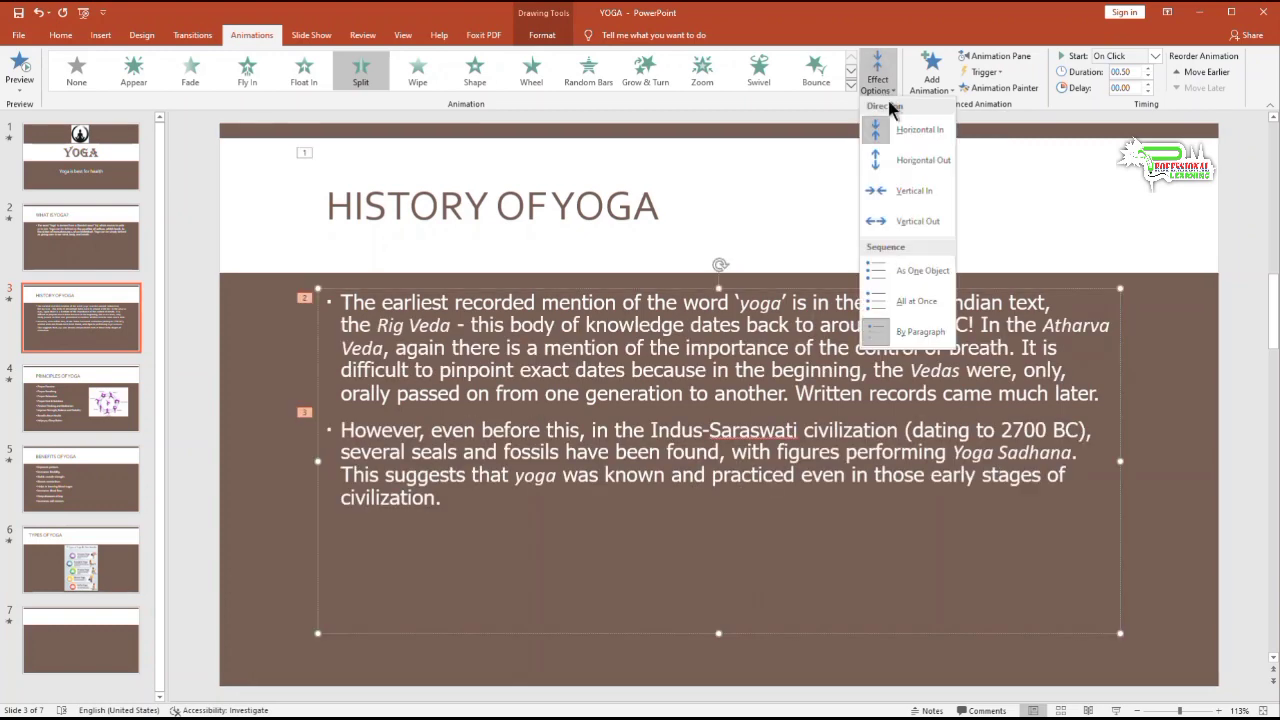
{"action": "left_click", "coordinate": [913, 164]}
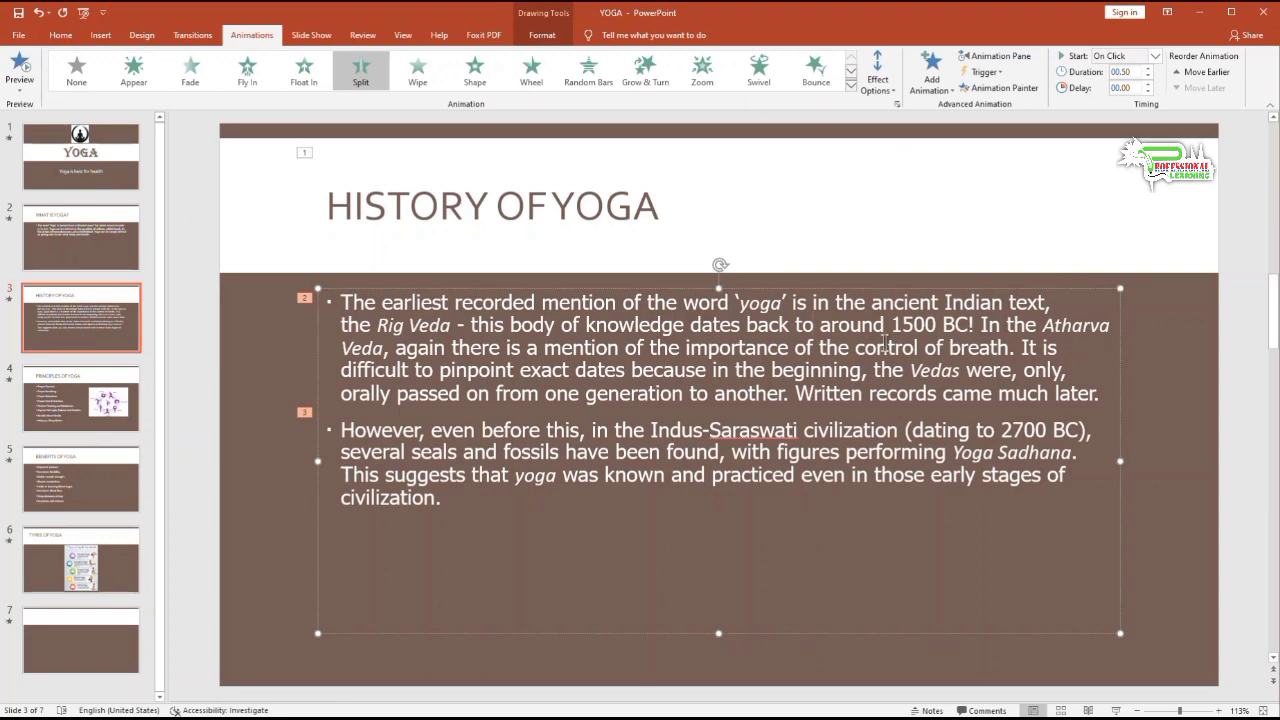
{"action": "left_click", "coordinate": [60, 420]}
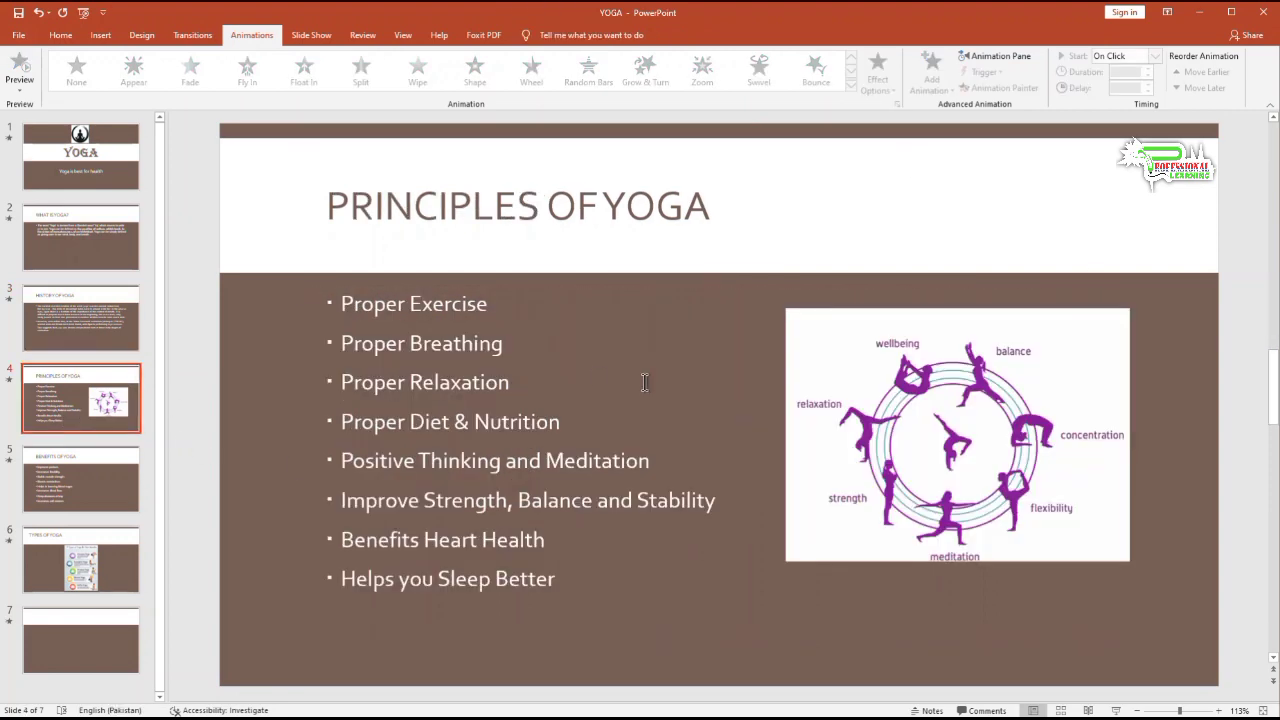
- Give the 'Principles of Yoga' title a Fade entrance
{"action": "left_click", "coordinate": [560, 210]}
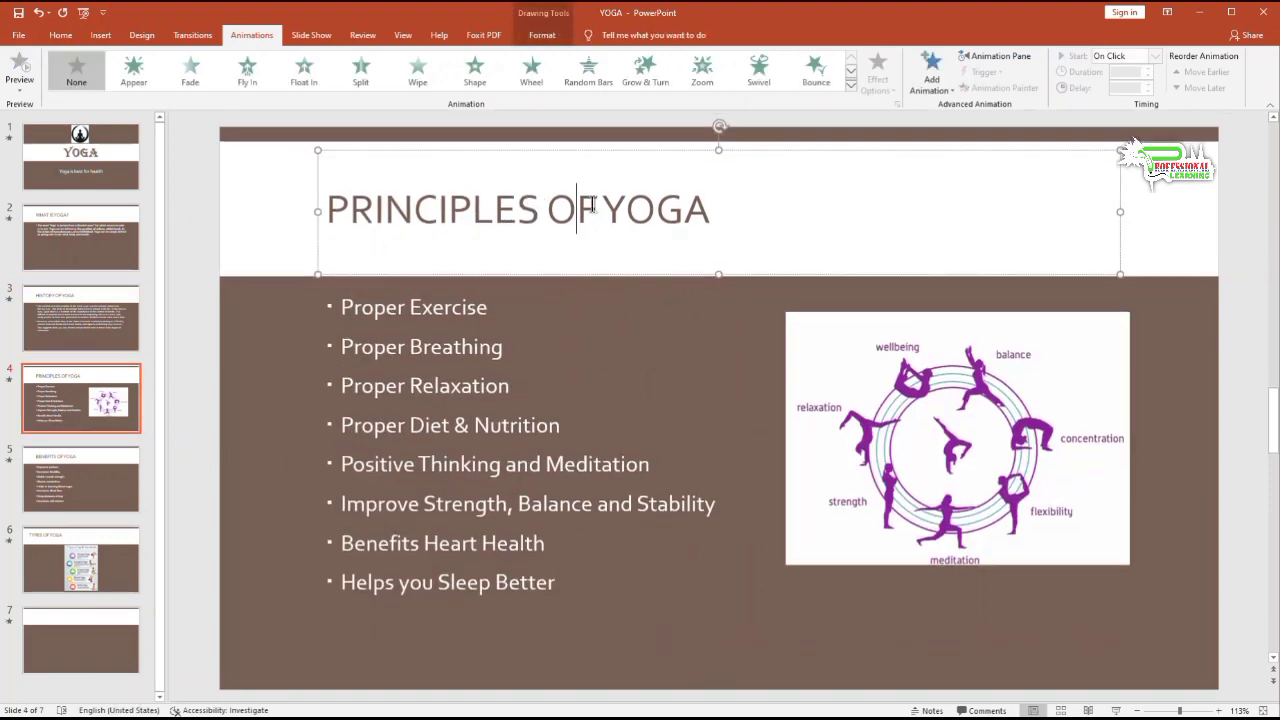
{"action": "left_click", "coordinate": [851, 85]}
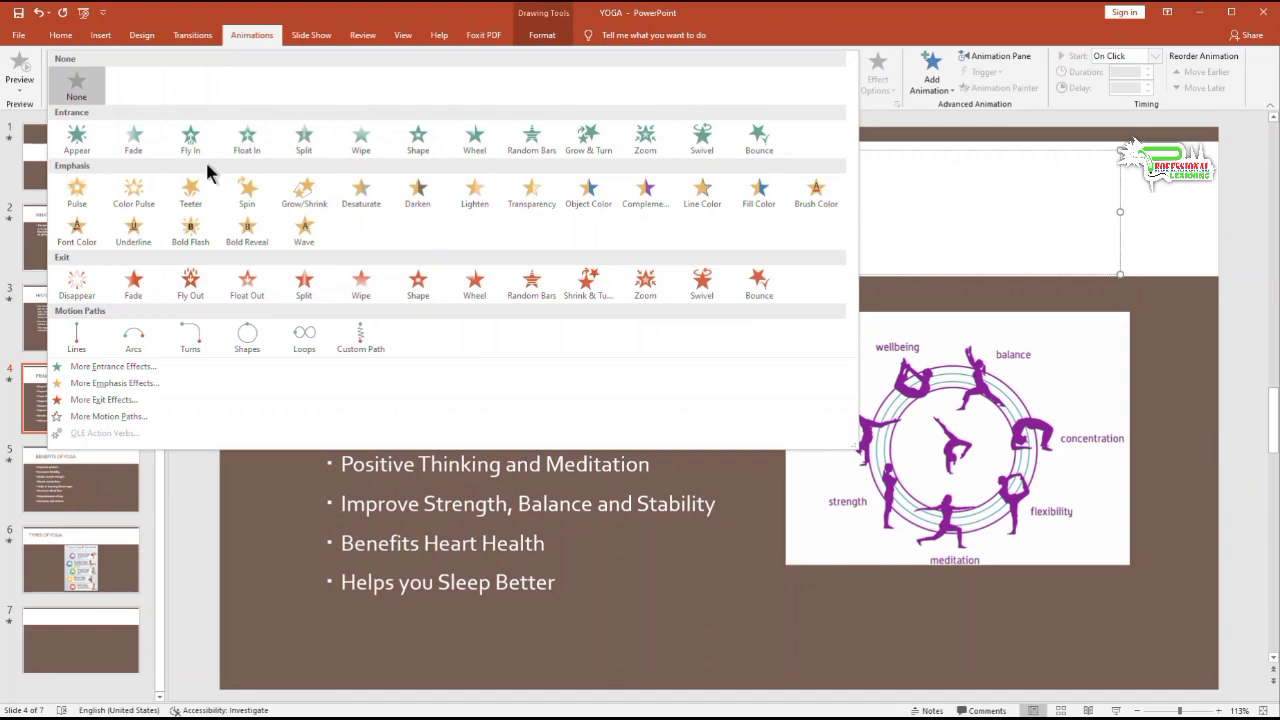
{"action": "left_click", "coordinate": [133, 138]}
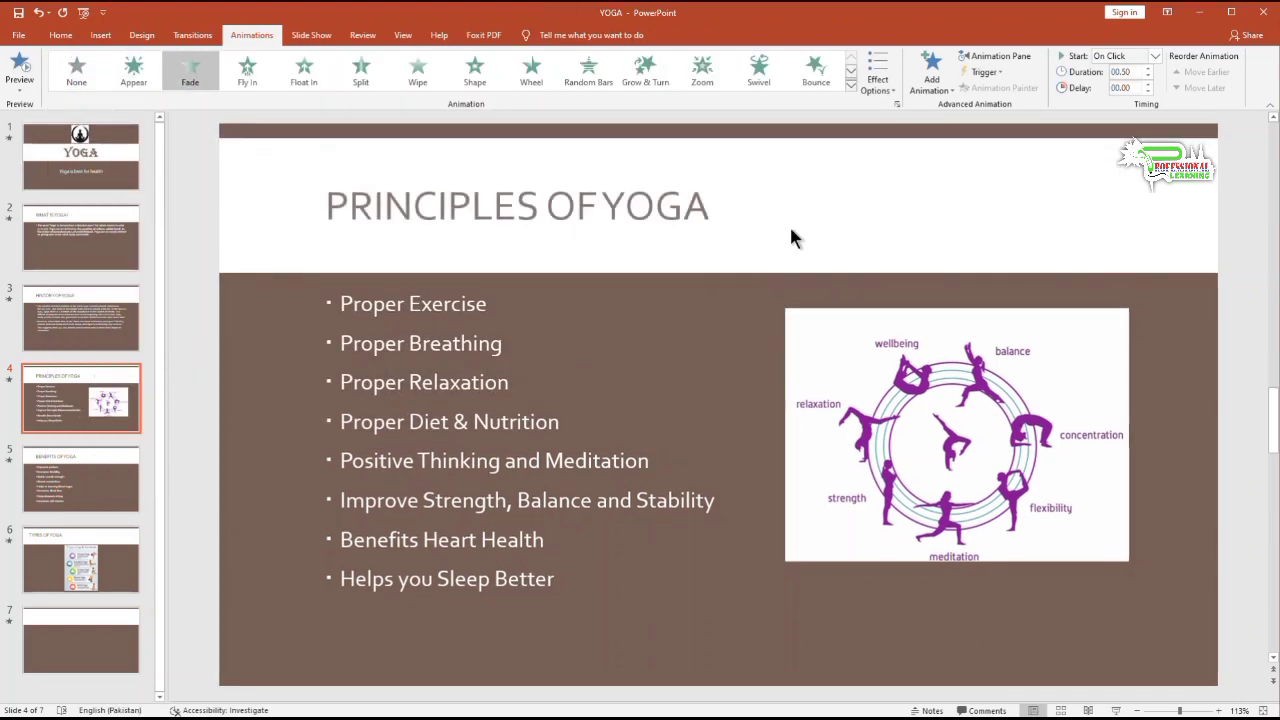
- Give the bullet text a Fly Out exit, one paragraph at a time
{"action": "left_click", "coordinate": [403, 348]}
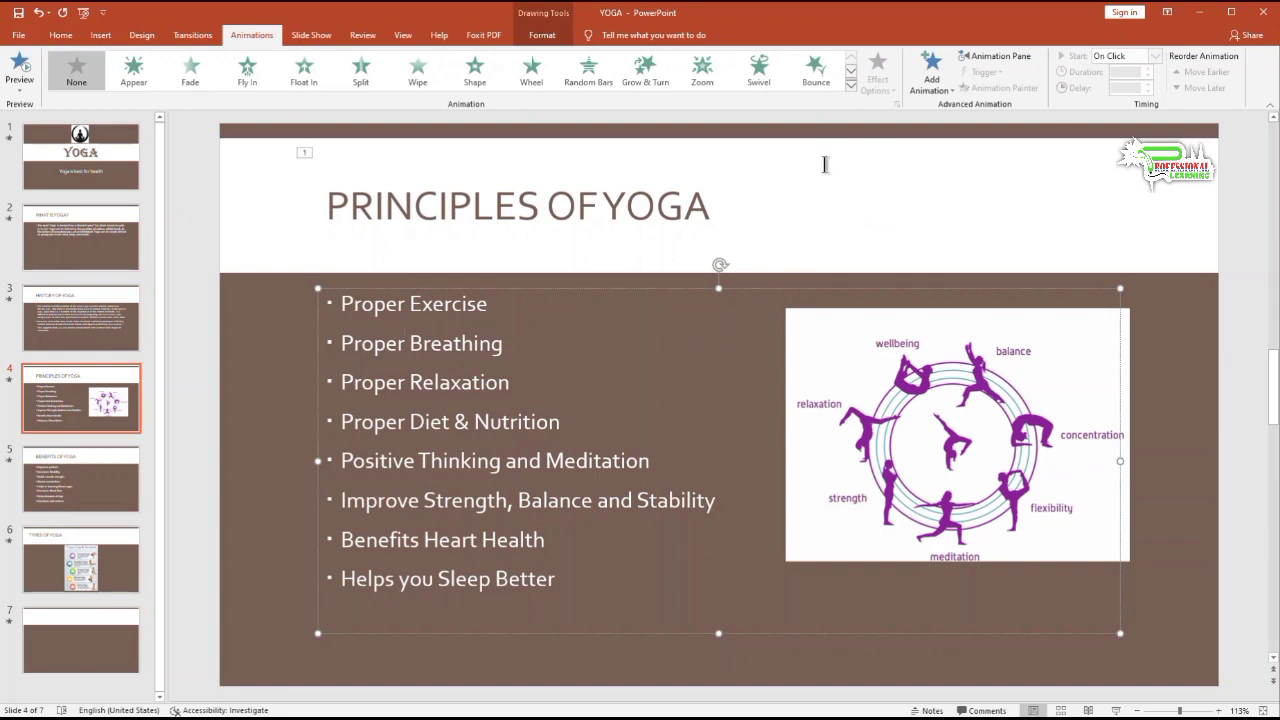
{"action": "left_click", "coordinate": [850, 85]}
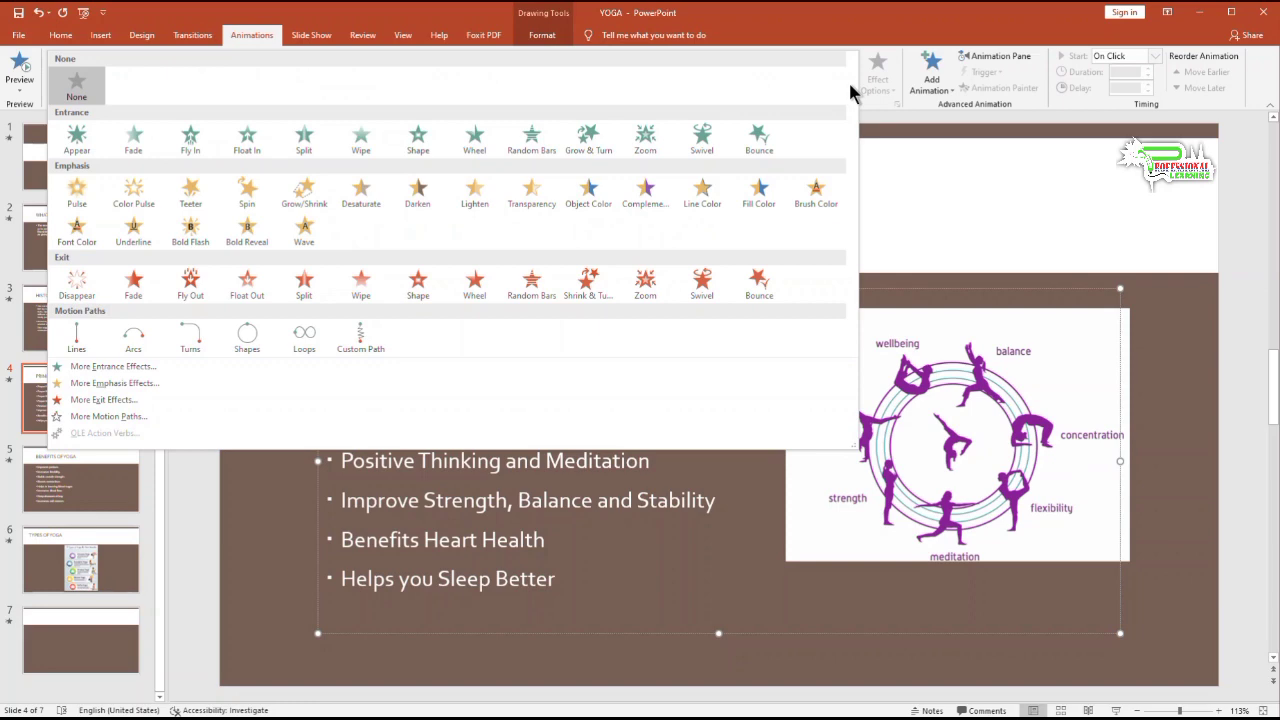
{"action": "key", "text": "Escape"}
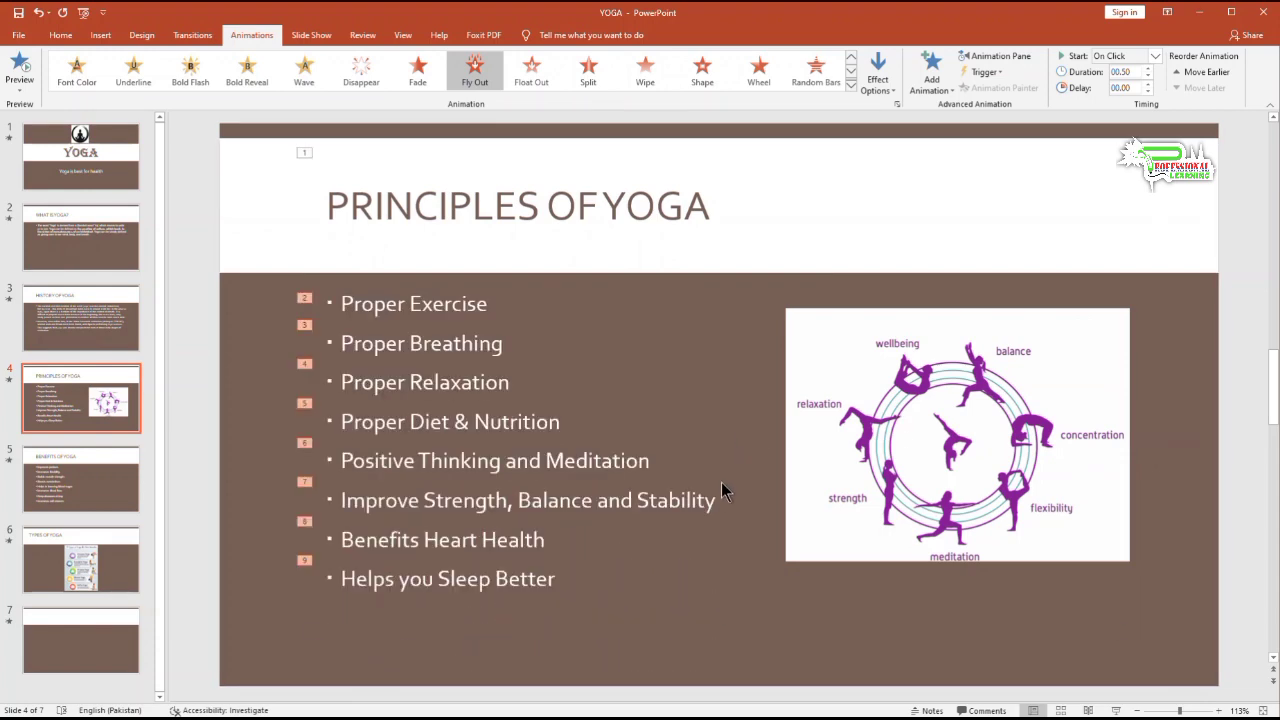
{"action": "left_click", "coordinate": [503, 410]}
{"action": "left_click", "coordinate": [877, 88]}
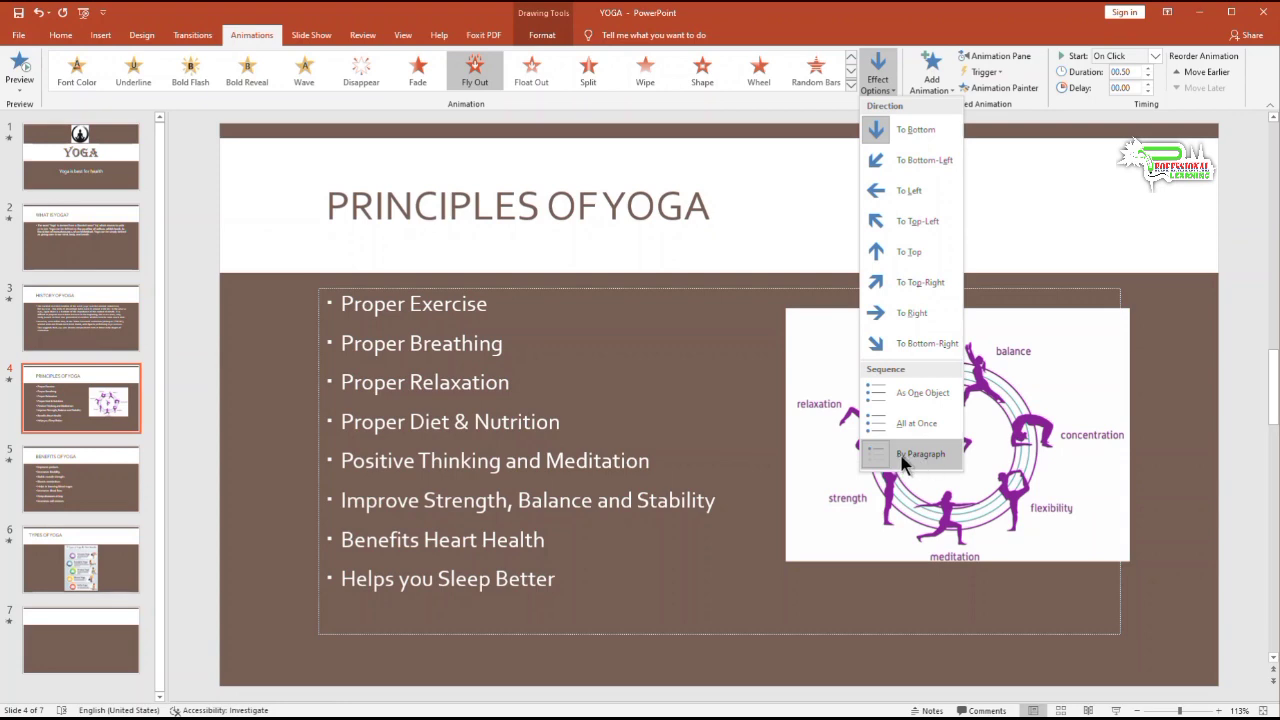
- Set the bullets' Fly Out direction To Top, after trying To Bottom-Right and To Left
{"action": "left_click", "coordinate": [912, 344]}
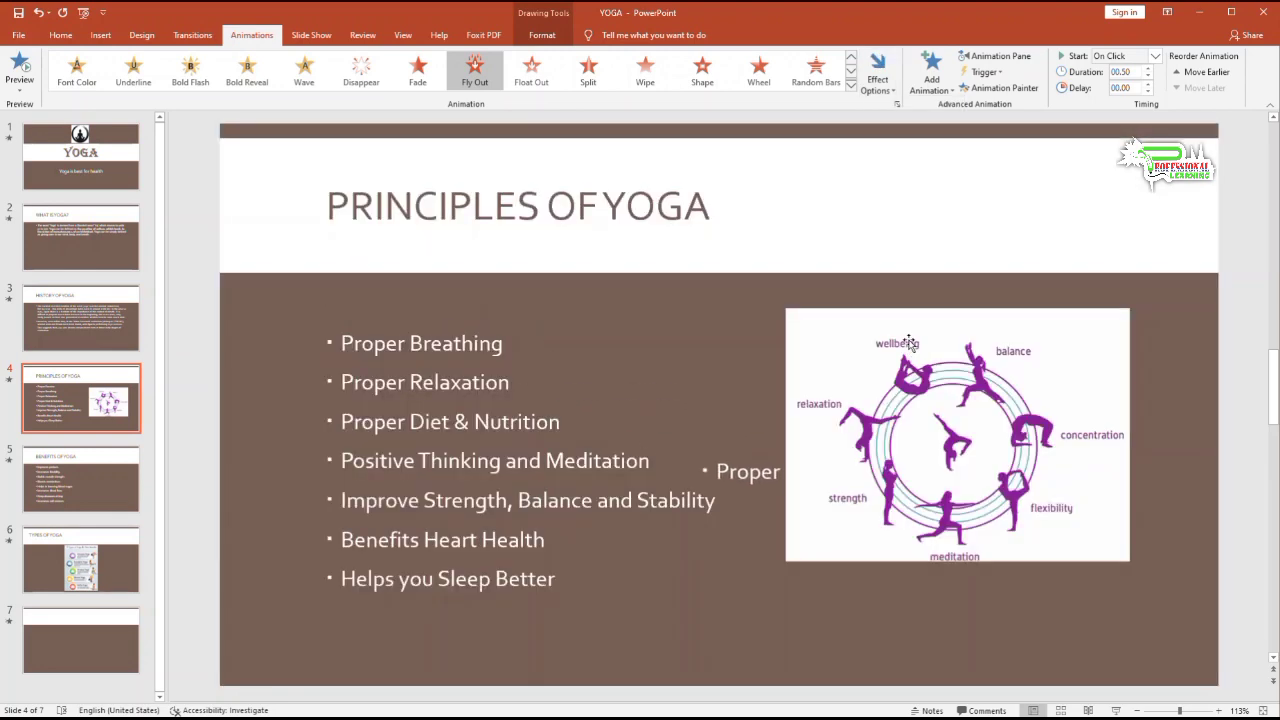
{"action": "left_click", "coordinate": [882, 92]}
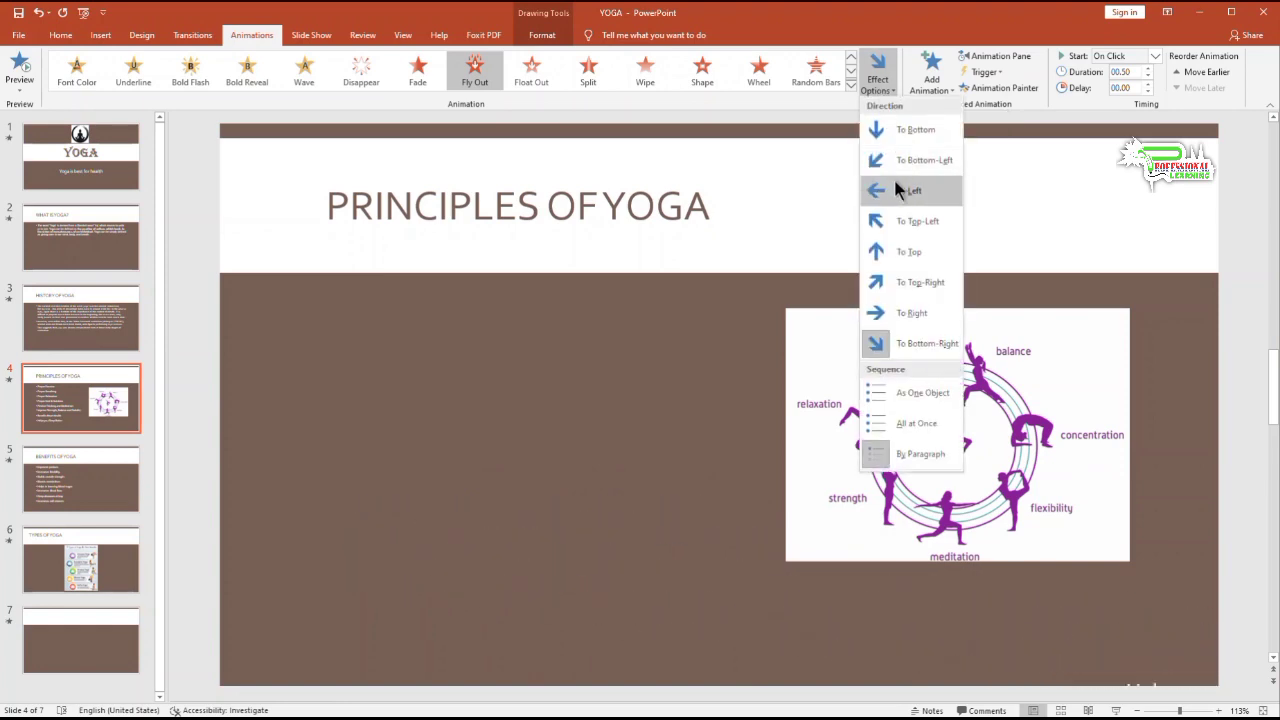
{"action": "left_click", "coordinate": [900, 190]}
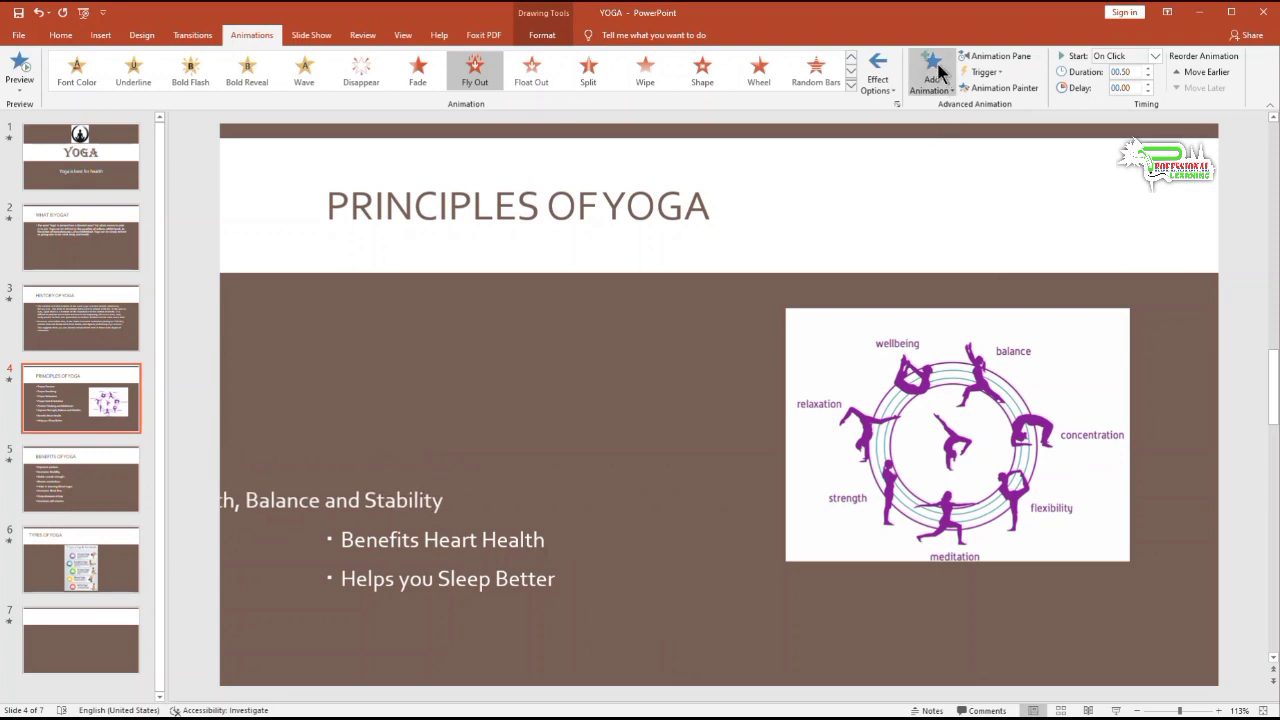
{"action": "left_click", "coordinate": [879, 94]}
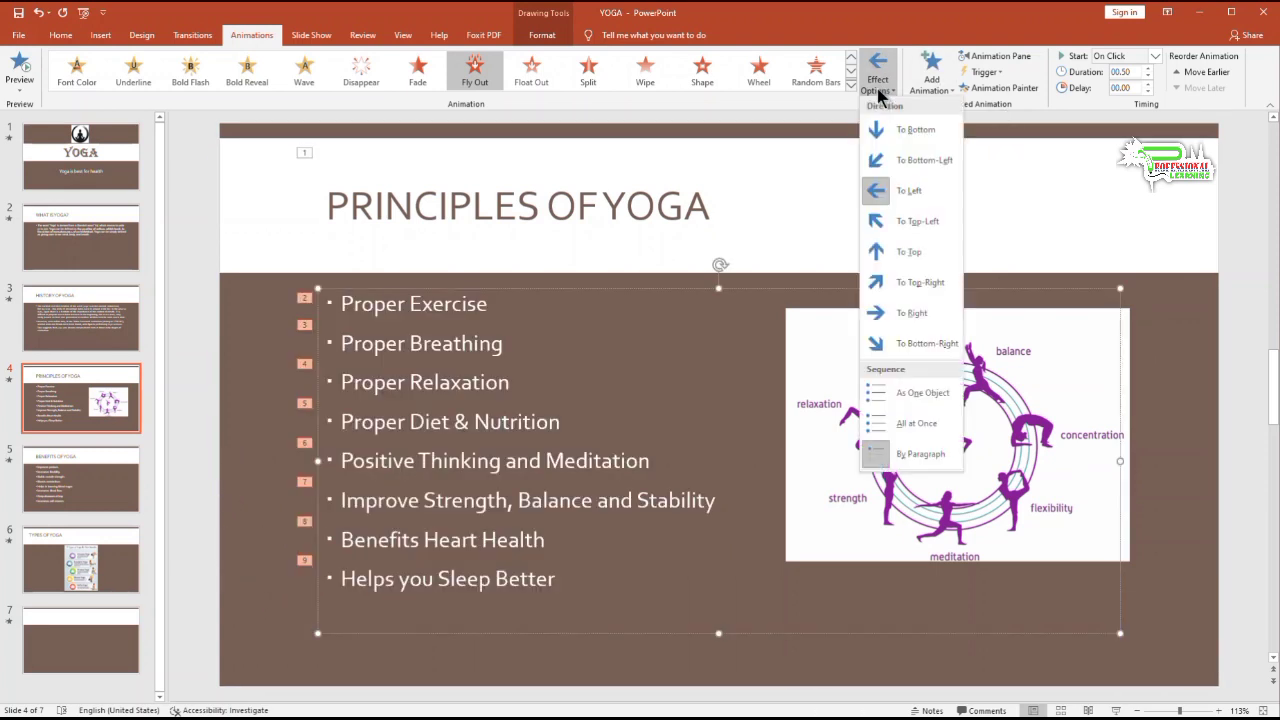
{"action": "left_click", "coordinate": [908, 252]}
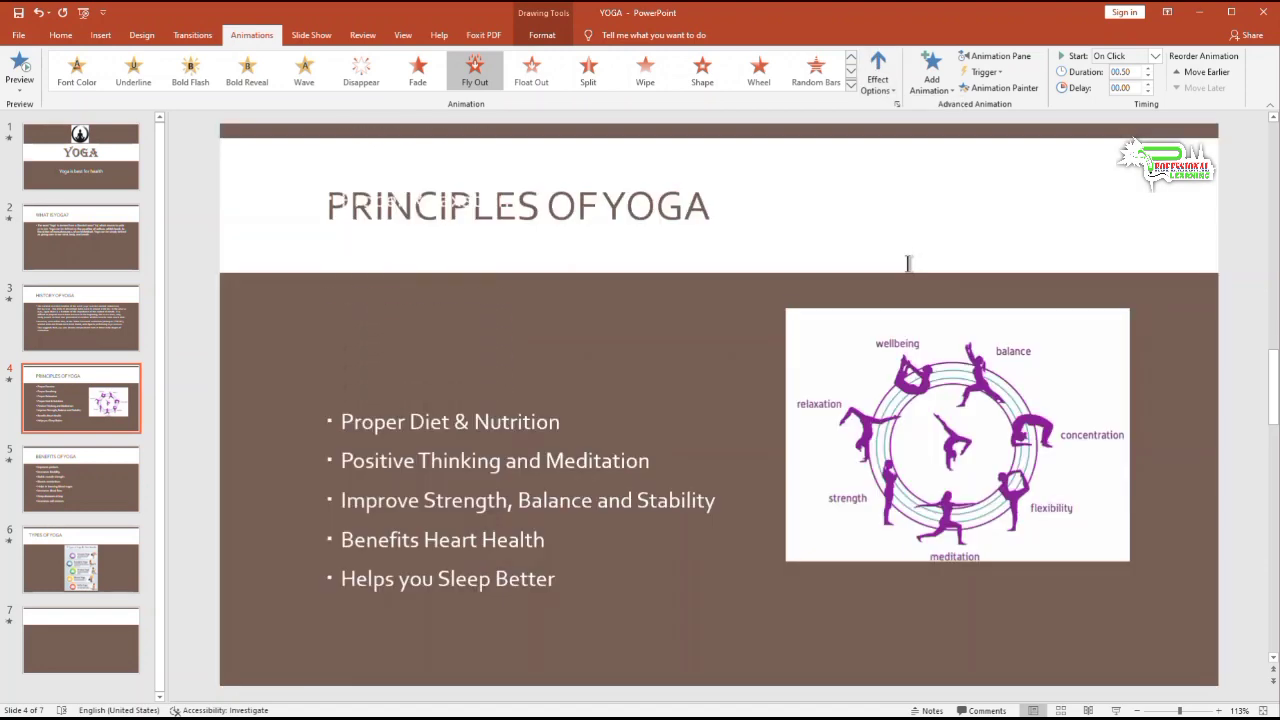